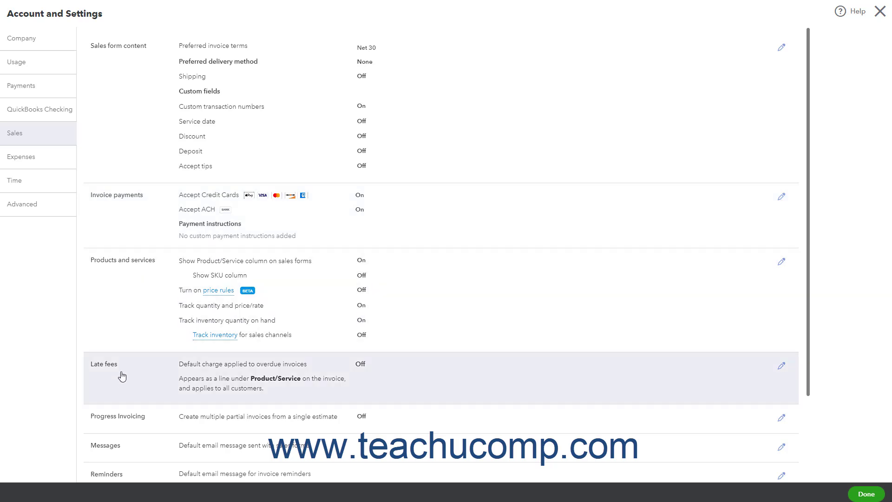
# Open the sales form content settings for editing and choose Net 30 as the preferred invoice terms
pyautogui.scroll(-2, 122, 367)
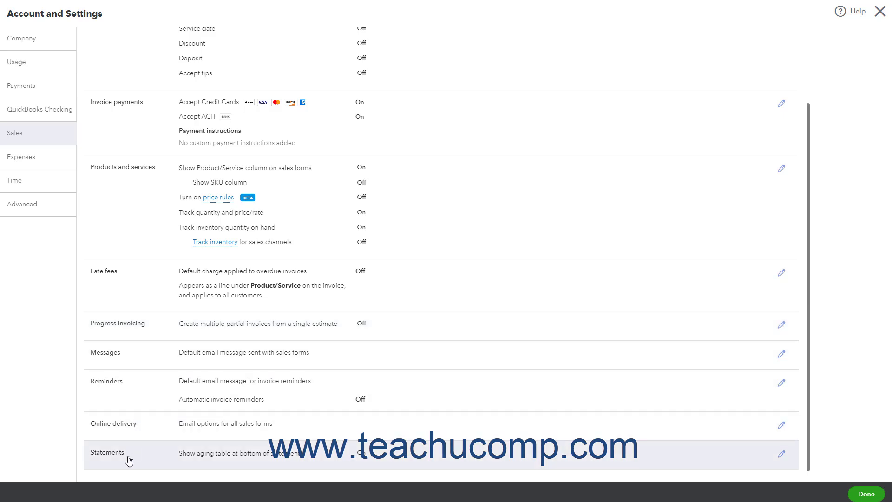
pyautogui.scroll(2, 142, 316)
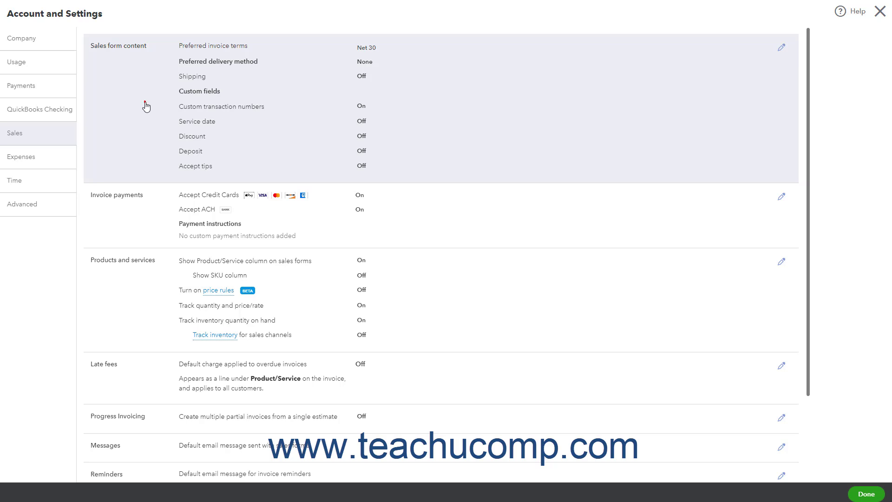
pyautogui.click(146, 107)
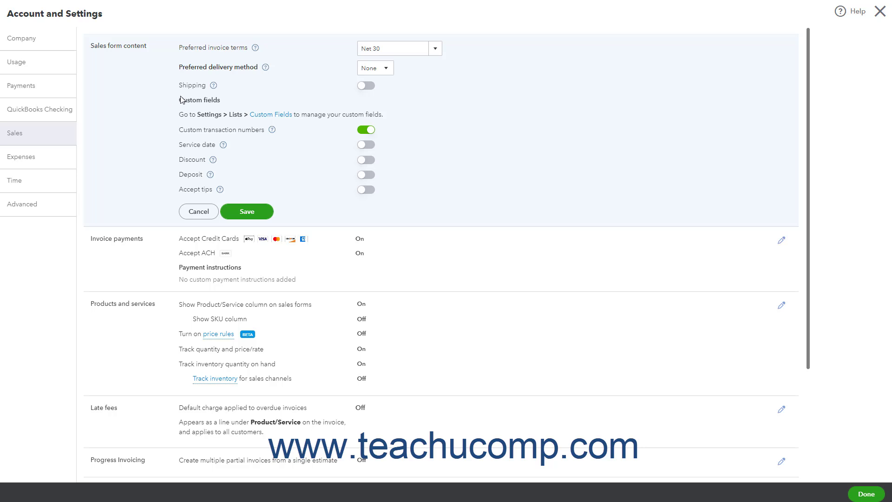
pyautogui.click(436, 50)
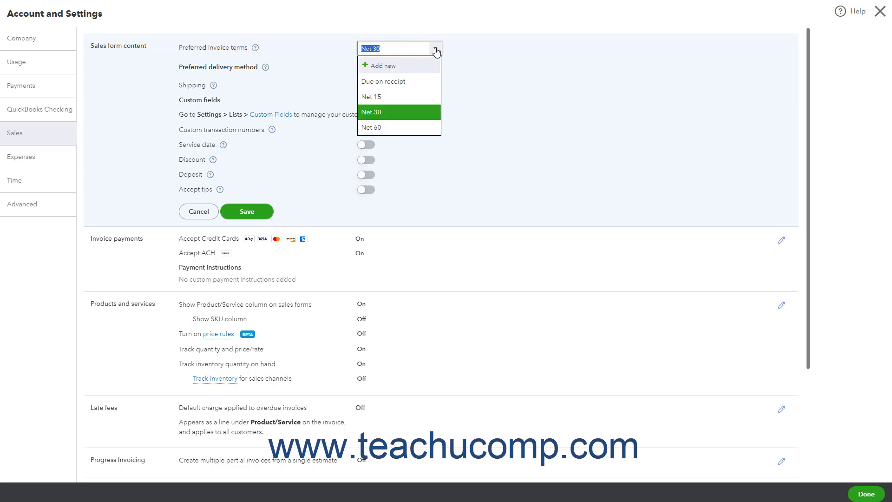
pyautogui.click(414, 72)
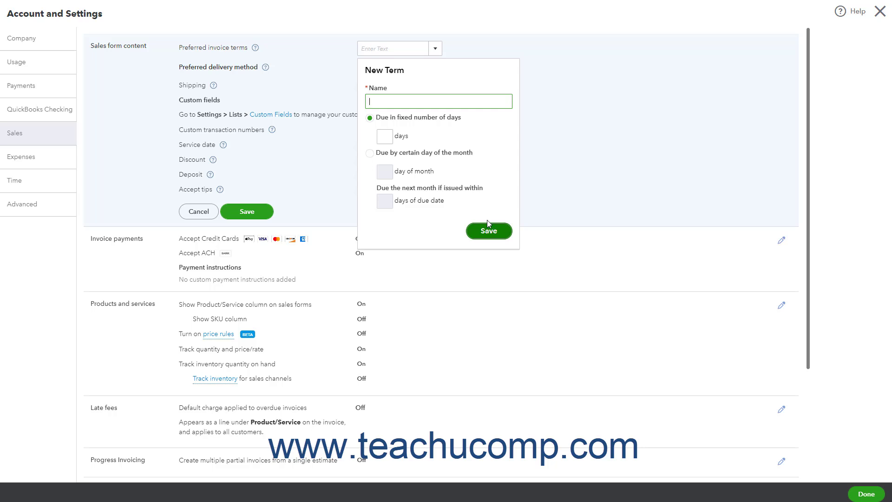
pyautogui.click(435, 48)
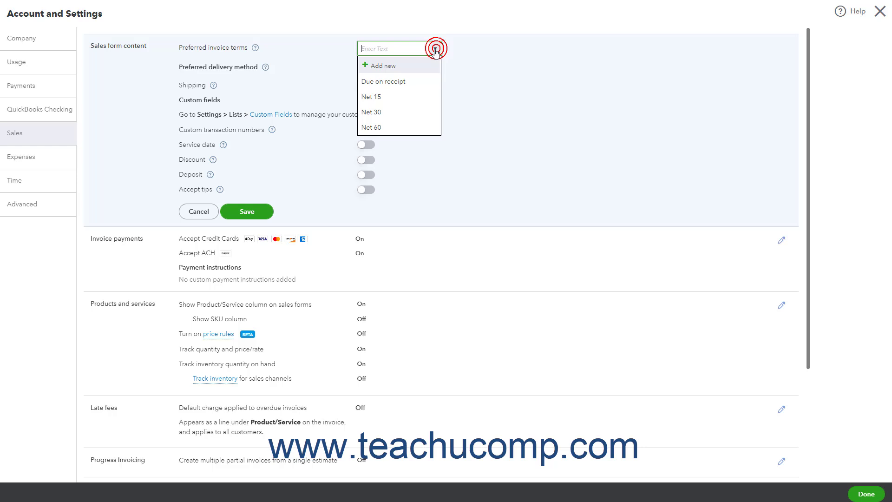
pyautogui.click(402, 111)
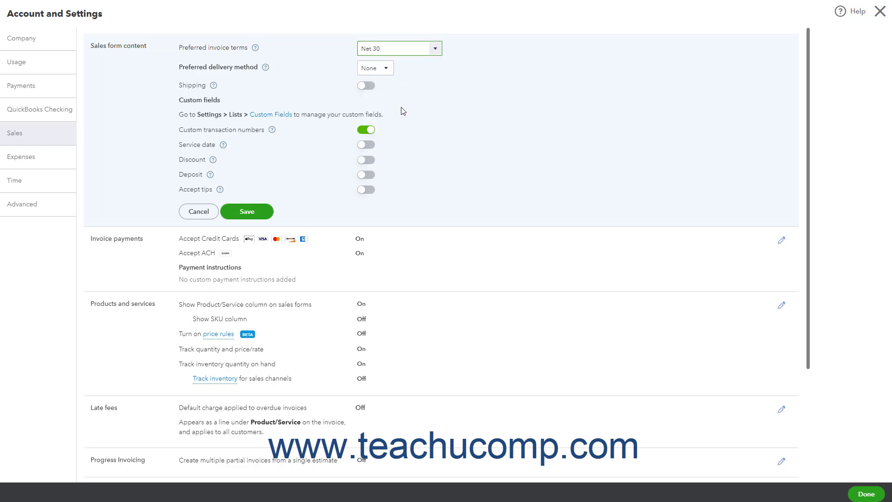
# Keep None as the preferred delivery method, turn on shipping for sales forms, and save the section
pyautogui.click(387, 69)
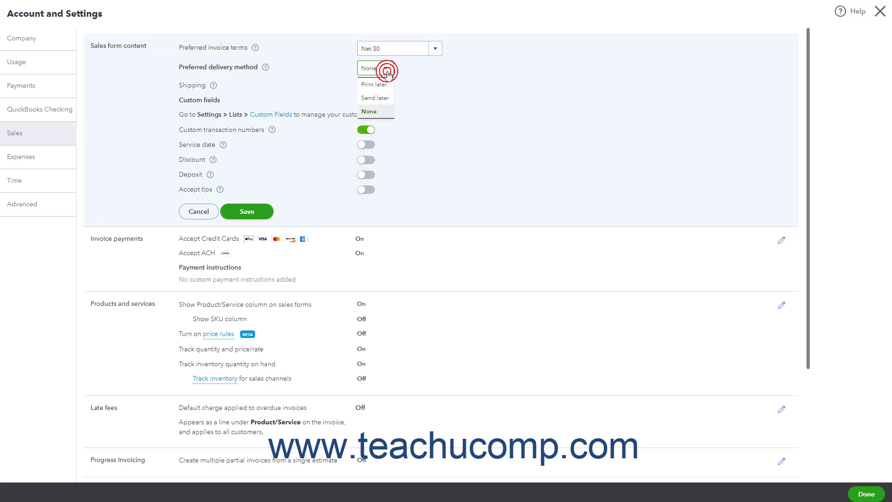
pyautogui.click(388, 70)
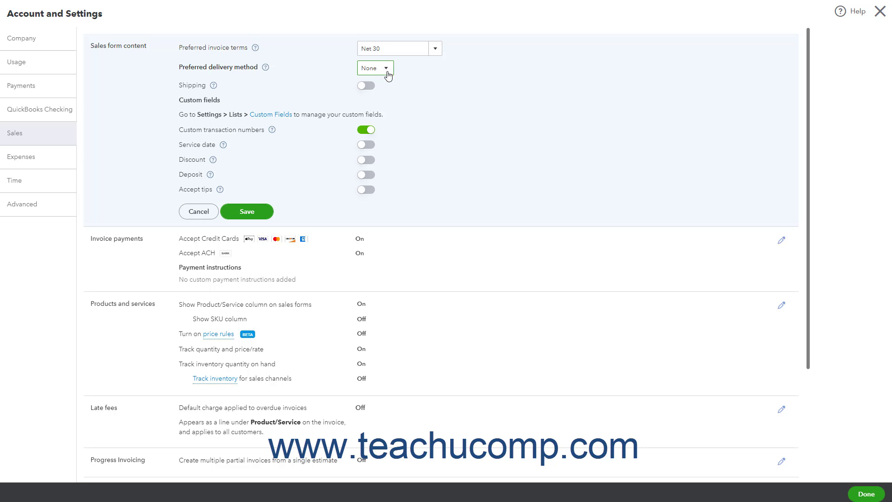
pyautogui.click(363, 88)
pyautogui.click(246, 212)
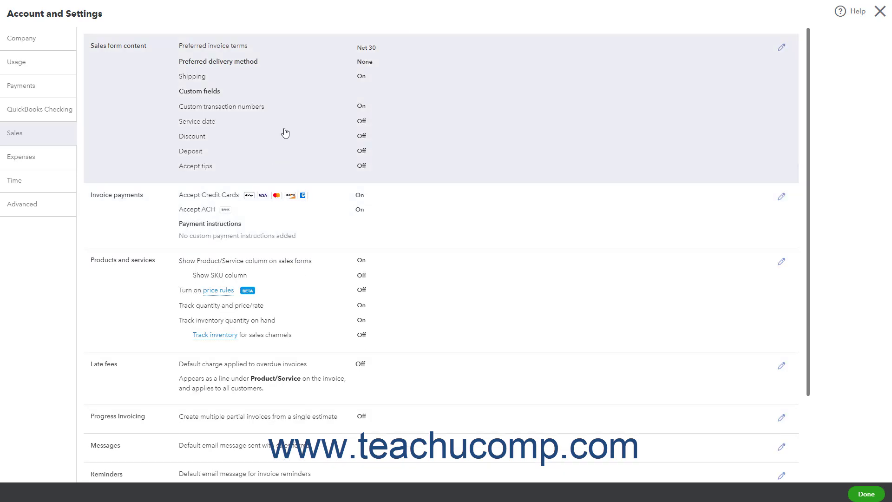
# Add a custom field named Material for all sales forms, set it to print on the form, and save it
pyautogui.click(285, 133)
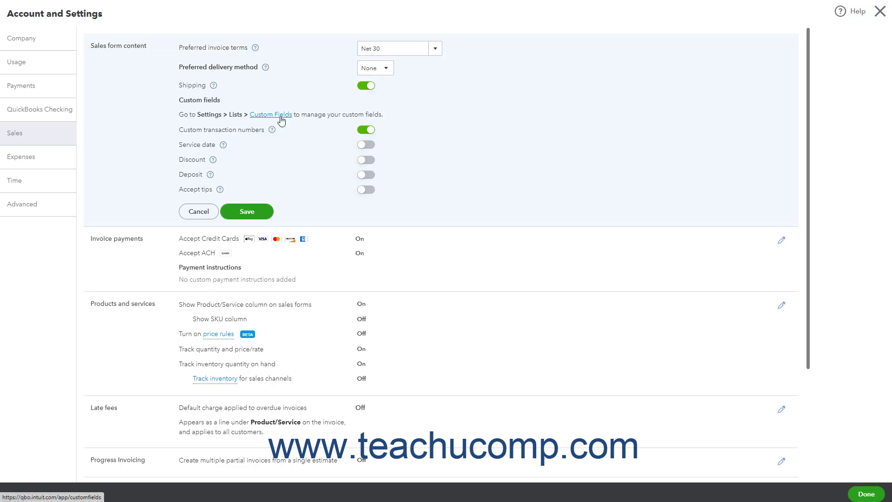
pyautogui.click(281, 120)
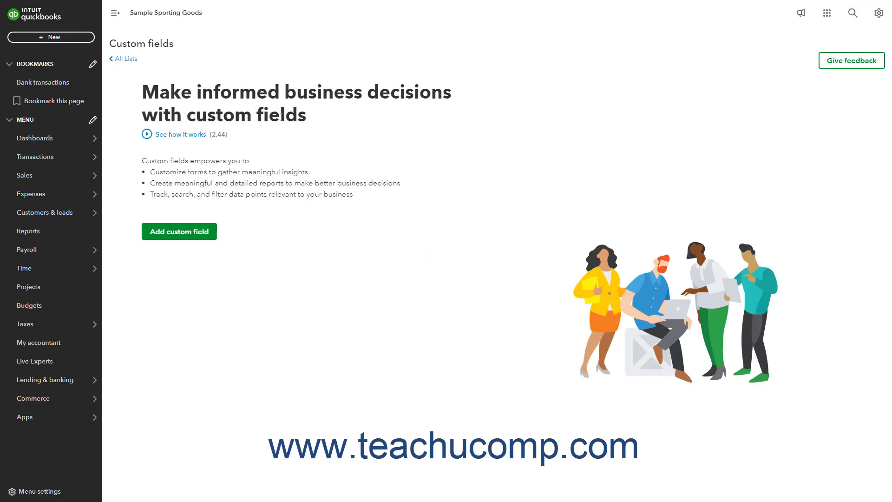
pyautogui.click(202, 232)
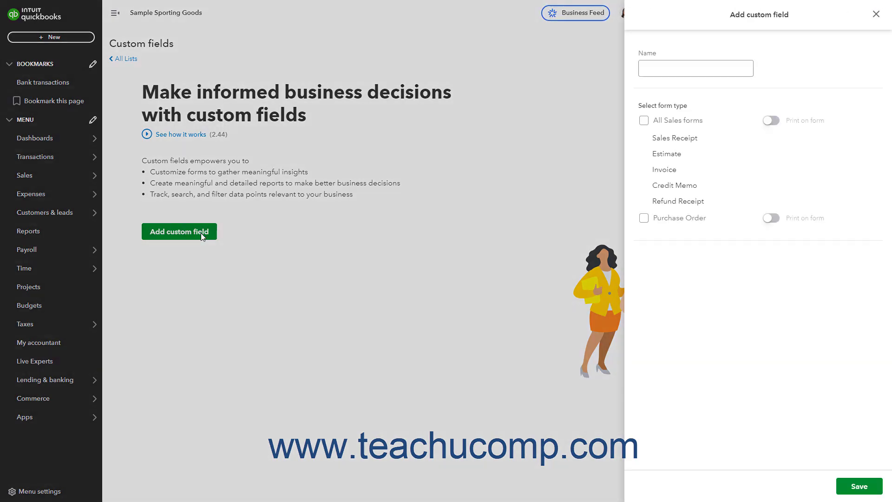
pyautogui.click(687, 65)
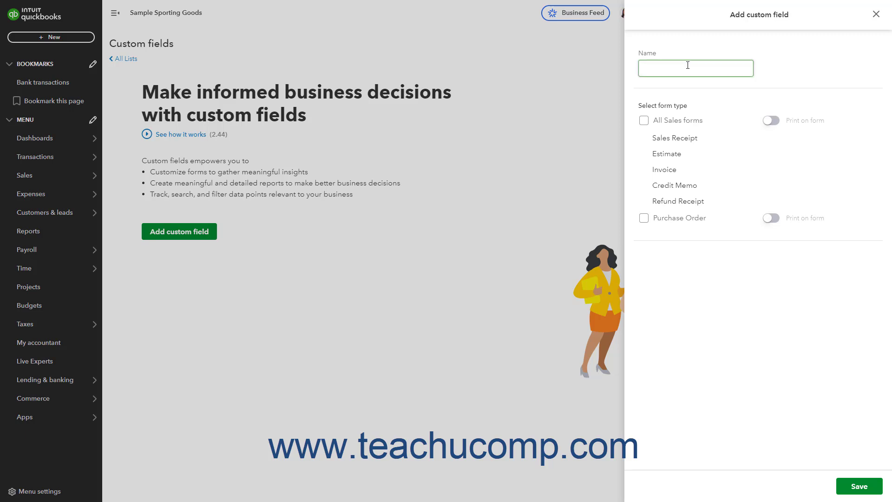
pyautogui.write('Material')
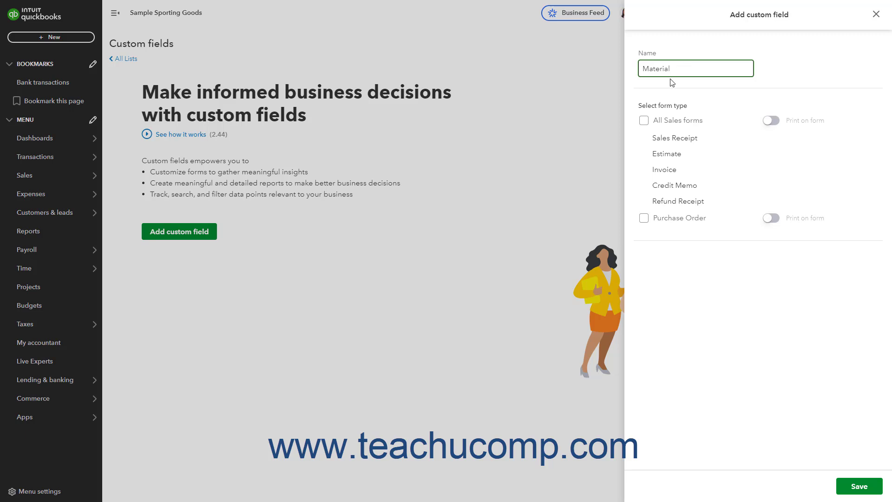
pyautogui.click(645, 121)
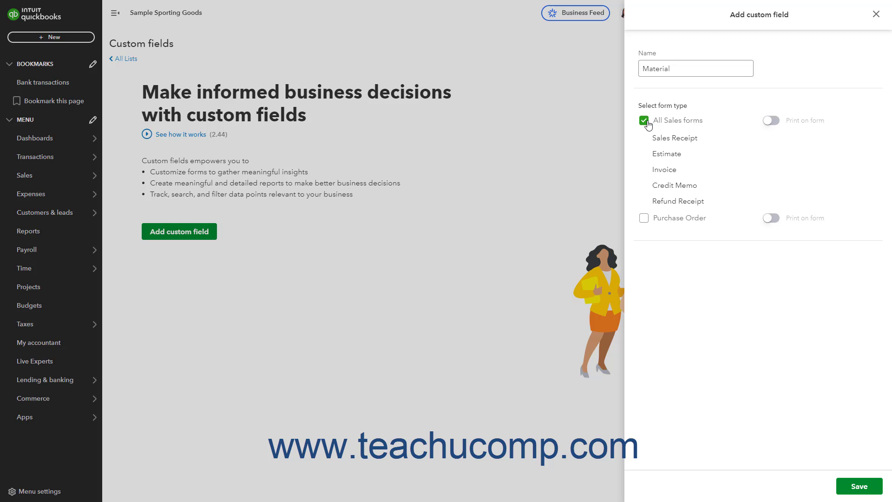
pyautogui.click(771, 121)
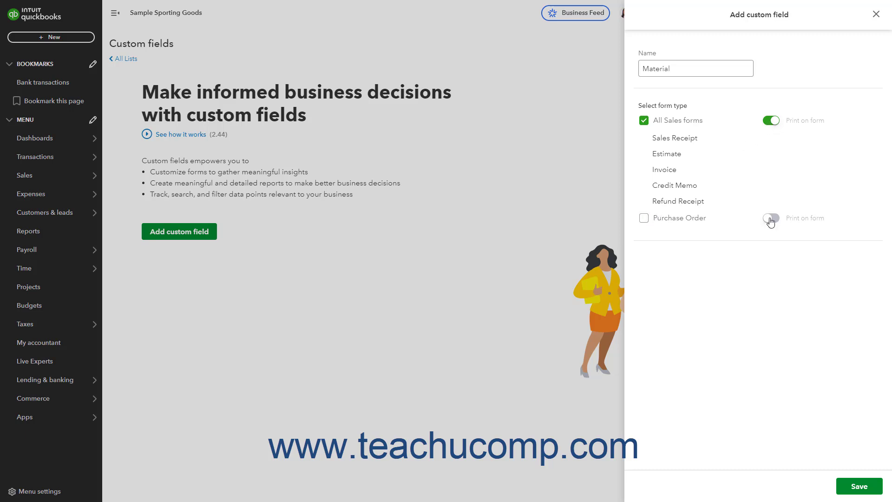
pyautogui.click(860, 487)
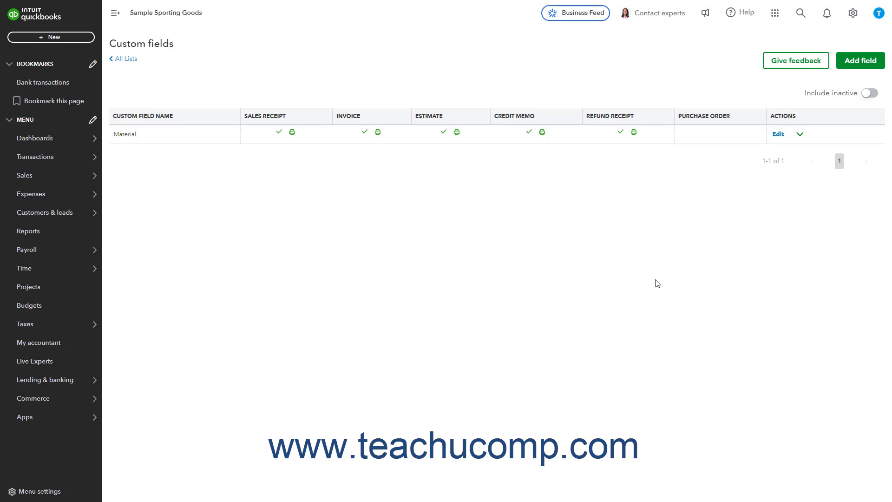
# Return to the Sales section of Account and Settings and open the sales form content for editing
pyautogui.click(851, 20)
pyautogui.click(553, 66)
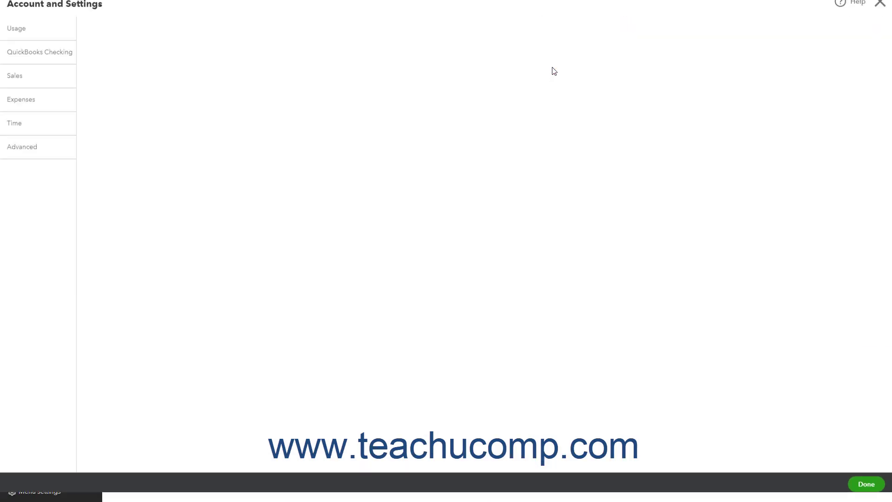
pyautogui.click(65, 138)
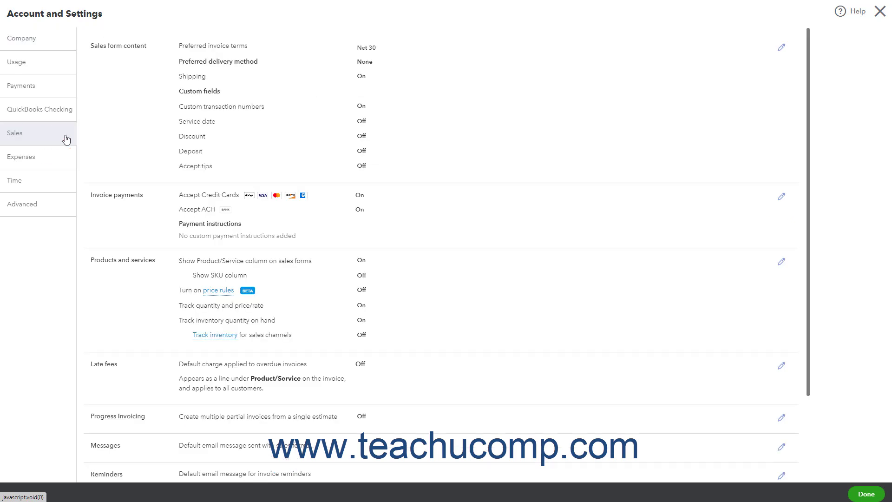
pyautogui.click(133, 139)
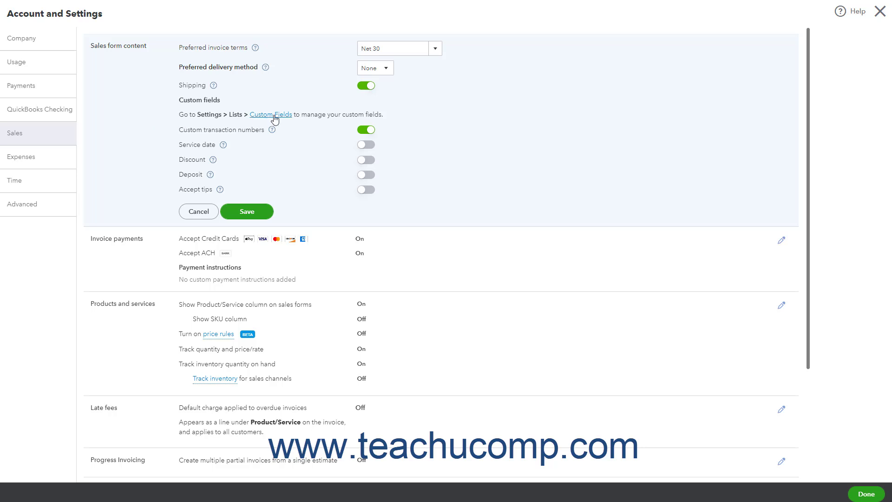
# Turn on service date and discount with custom transaction numbers on, dismiss the tips setup, and save the sales form content
pyautogui.click(366, 131)
pyautogui.click(365, 131)
pyautogui.click(368, 149)
pyautogui.click(368, 163)
pyautogui.click(366, 190)
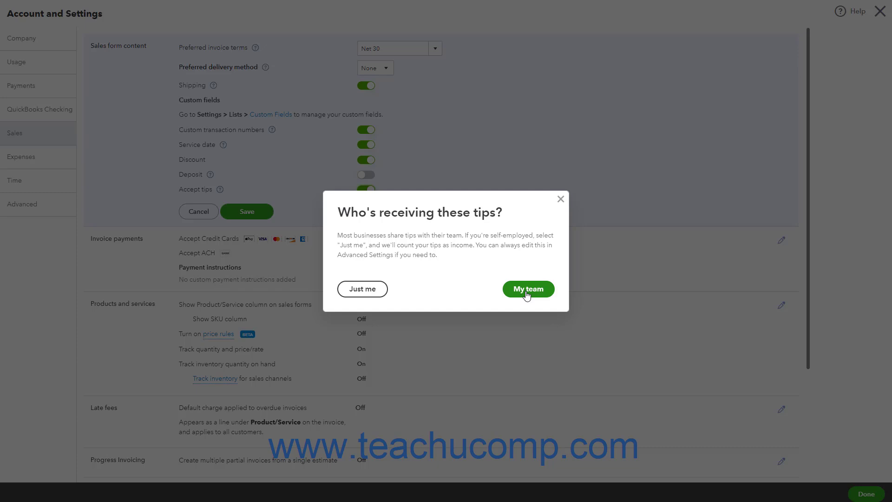
pyautogui.click(560, 200)
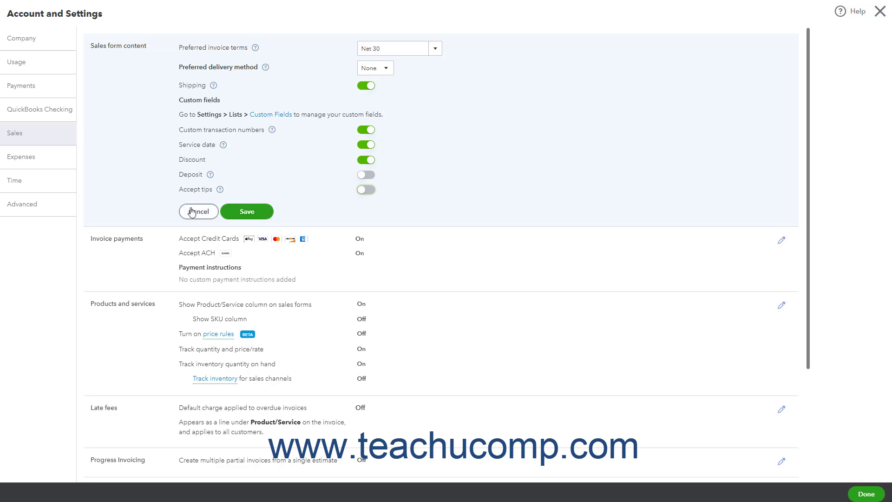
pyautogui.click(256, 215)
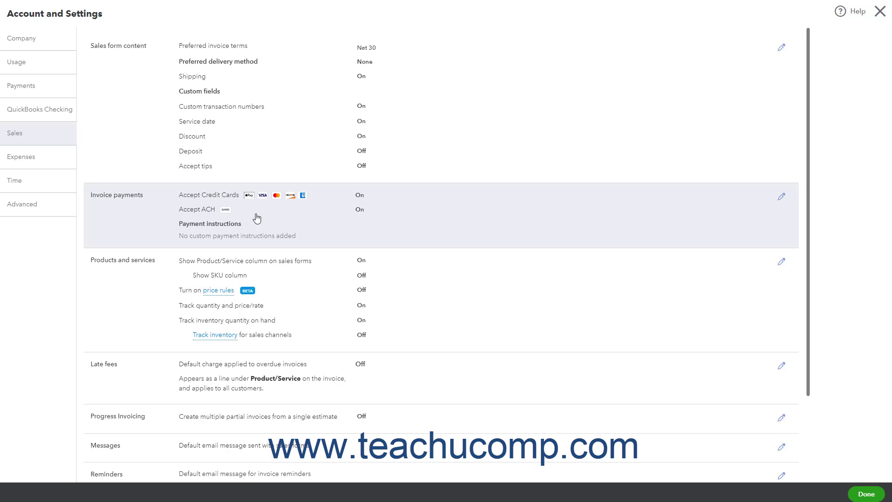
# Review the invoice payment options and the payment instructions field, and save the section without editing it
pyautogui.click(256, 218)
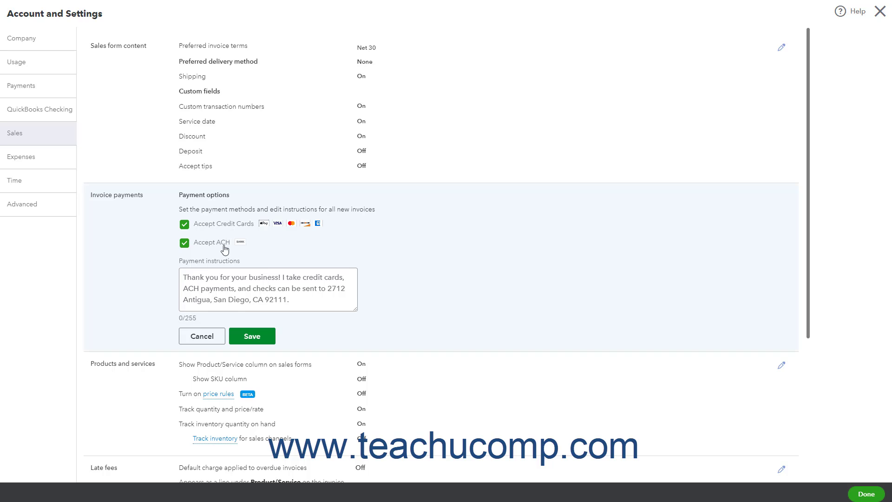
pyautogui.click(256, 280)
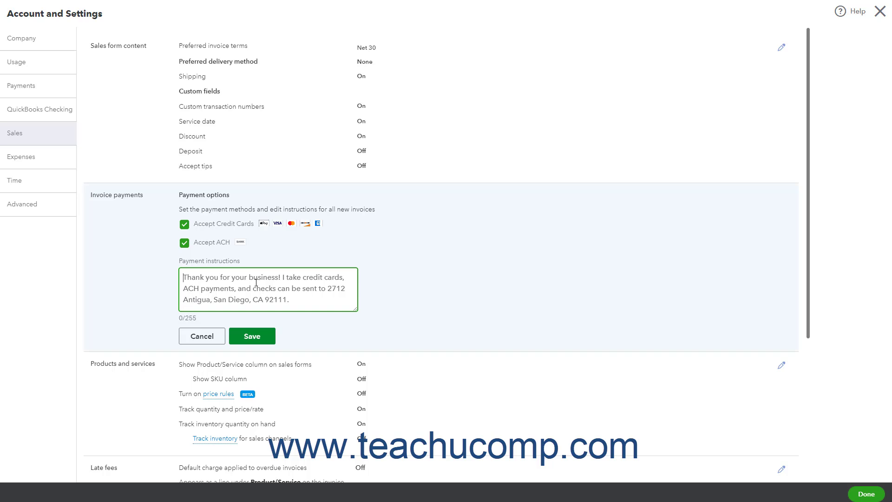
pyautogui.click(264, 336)
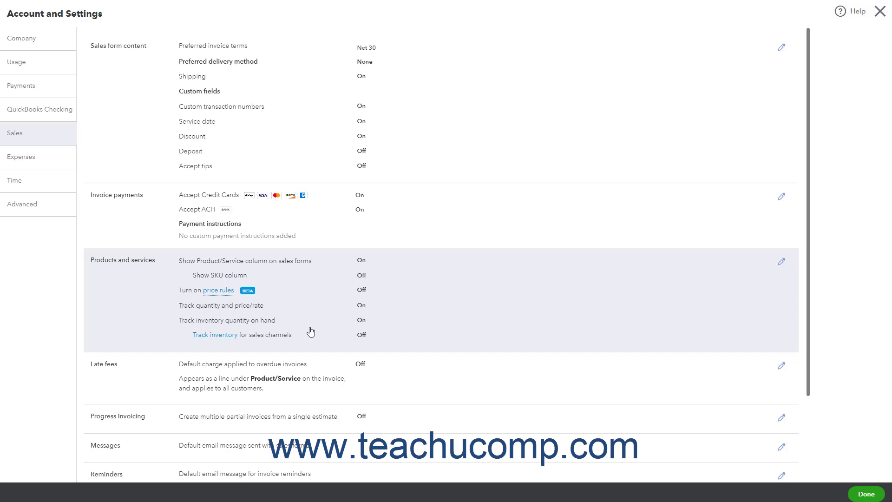
# Turn on the SKU column and price rules in the products and services settings, and save them
pyautogui.click(130, 303)
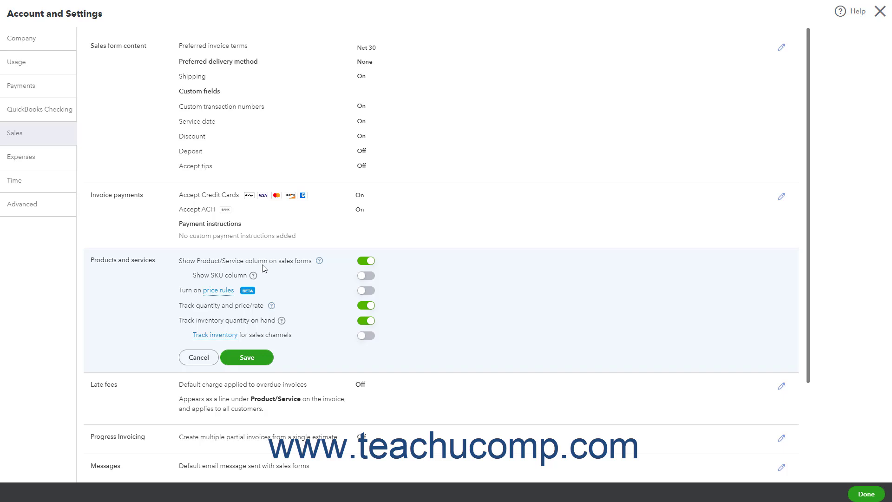
pyautogui.click(366, 277)
pyautogui.click(251, 291)
pyautogui.click(364, 292)
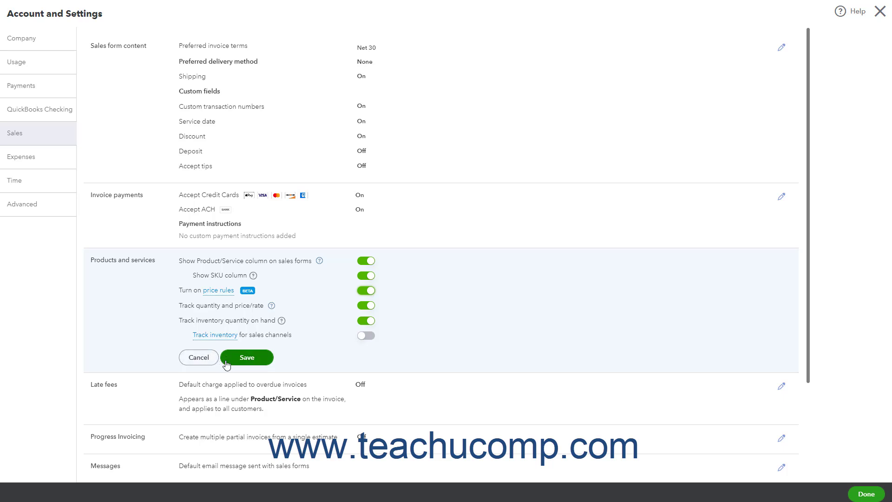
pyautogui.click(243, 357)
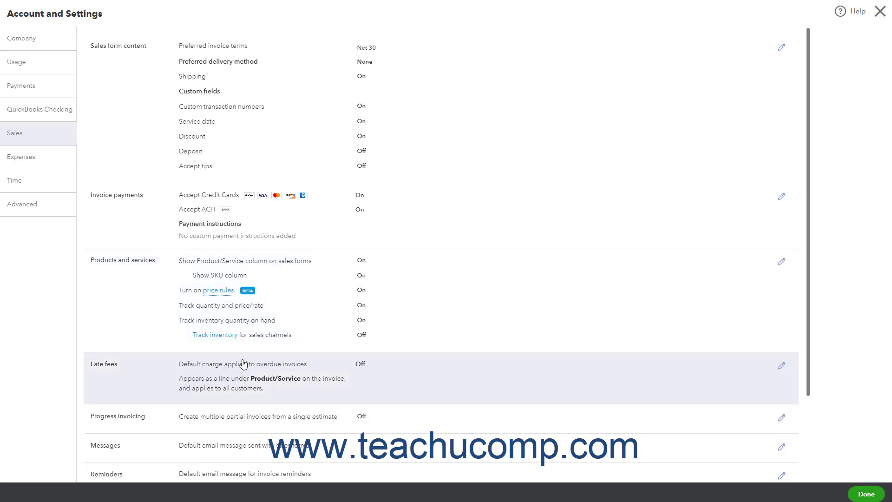
# Turn on the default charge for overdue invoices in the late fees settings, with Flat fee as the type
pyautogui.scroll(-3, 239, 357)
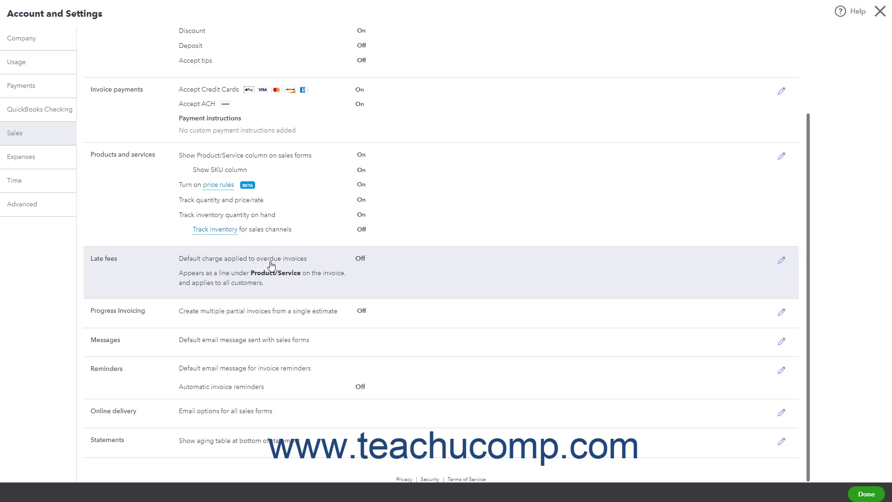
pyautogui.click(272, 265)
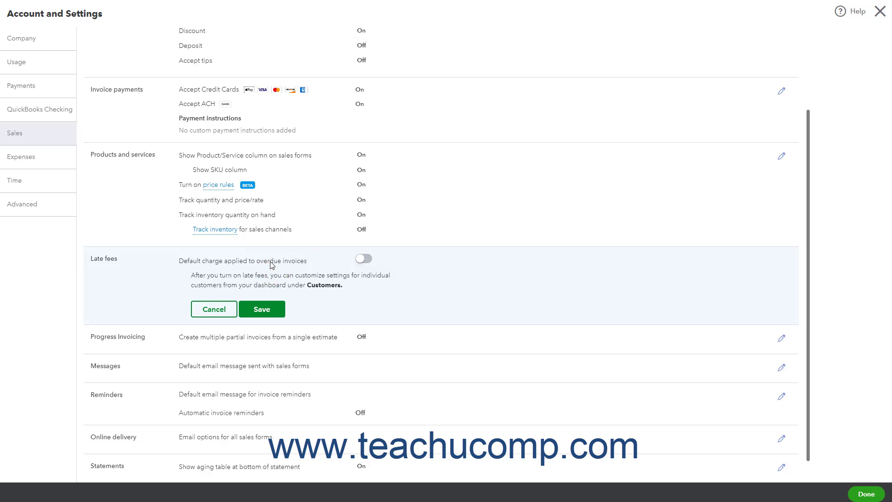
pyautogui.click(364, 260)
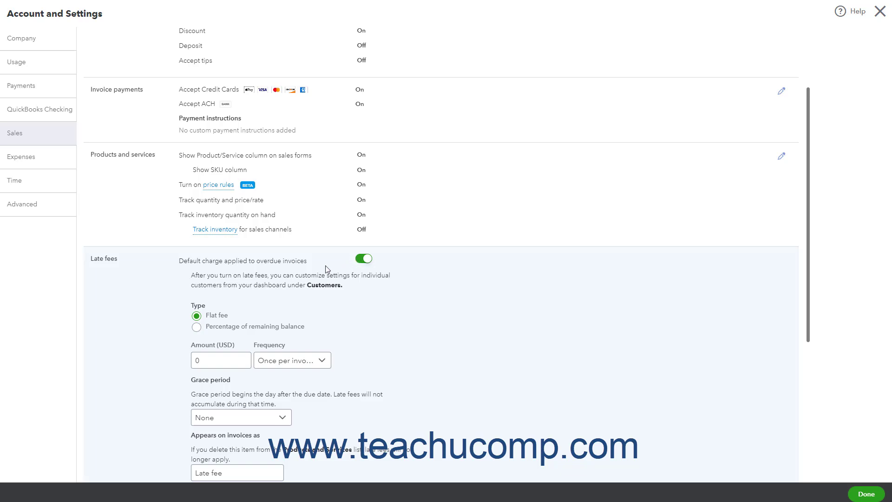
pyautogui.click(197, 316)
pyautogui.click(197, 327)
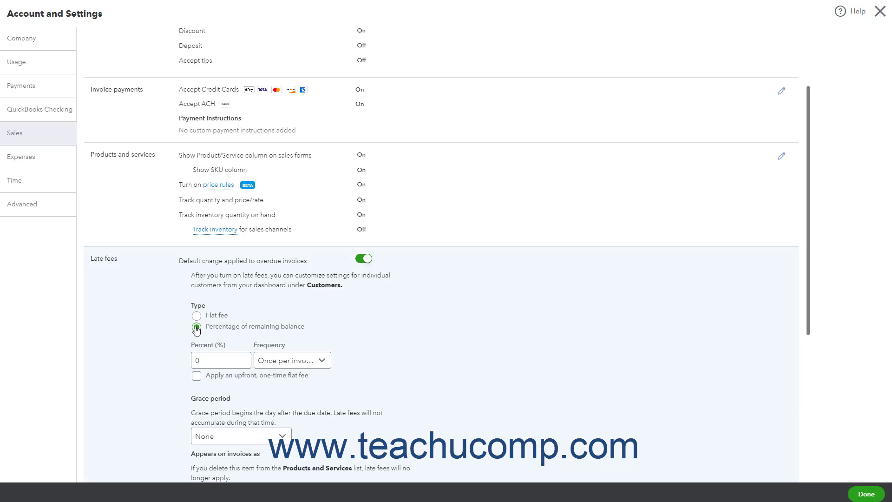
pyautogui.click(197, 320)
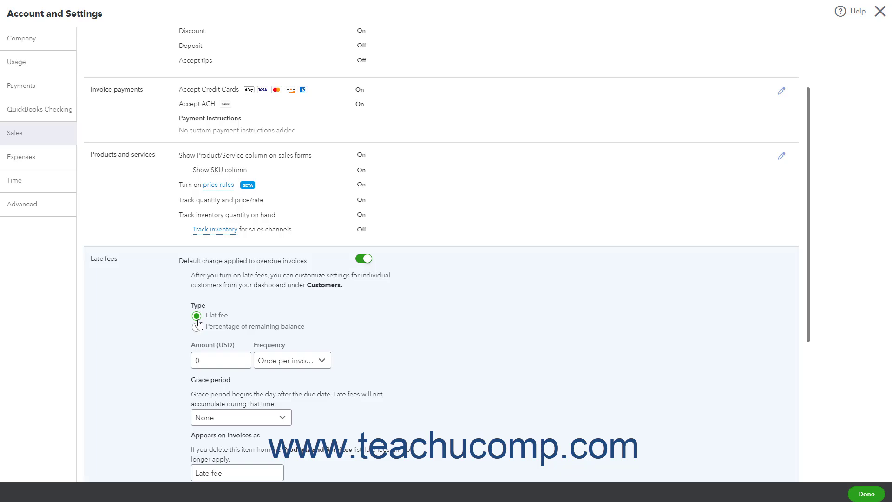
# Try the Percentage of remaining balance late fee type with an upfront, one-time flat fee, and switch back to Flat fee
pyautogui.click(221, 355)
pyautogui.click(198, 329)
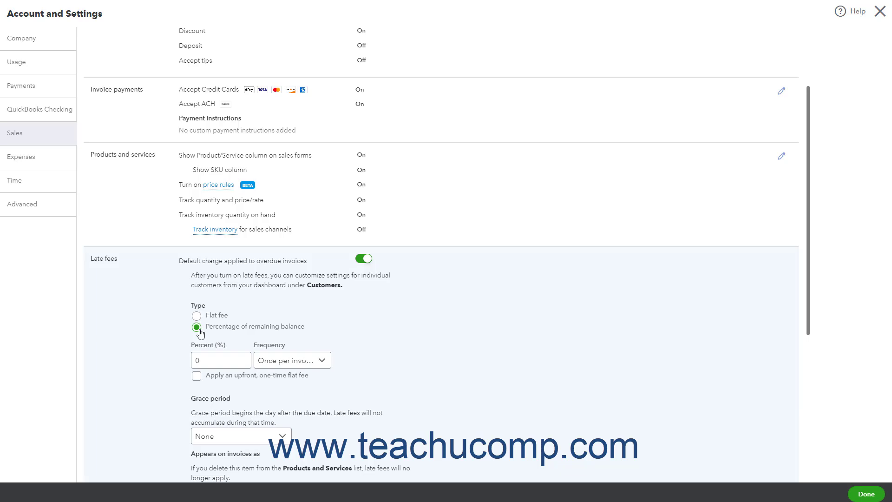
pyautogui.click(219, 363)
pyautogui.click(228, 383)
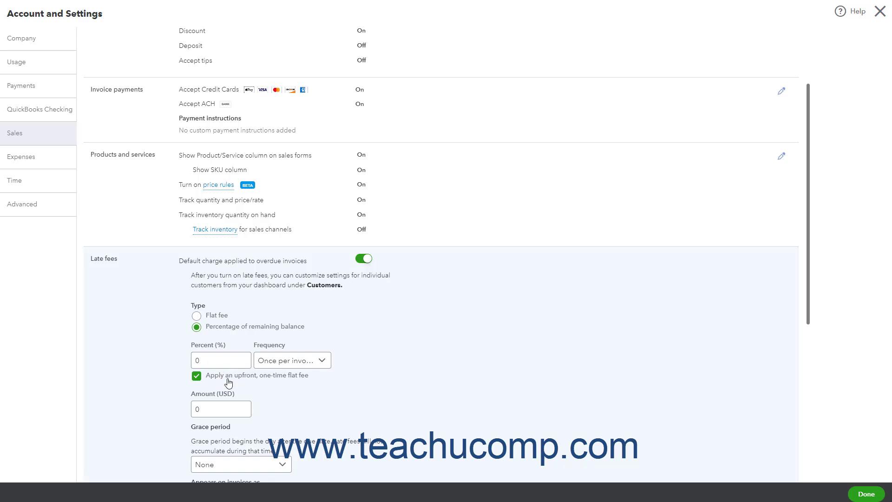
pyautogui.click(219, 408)
pyautogui.click(196, 316)
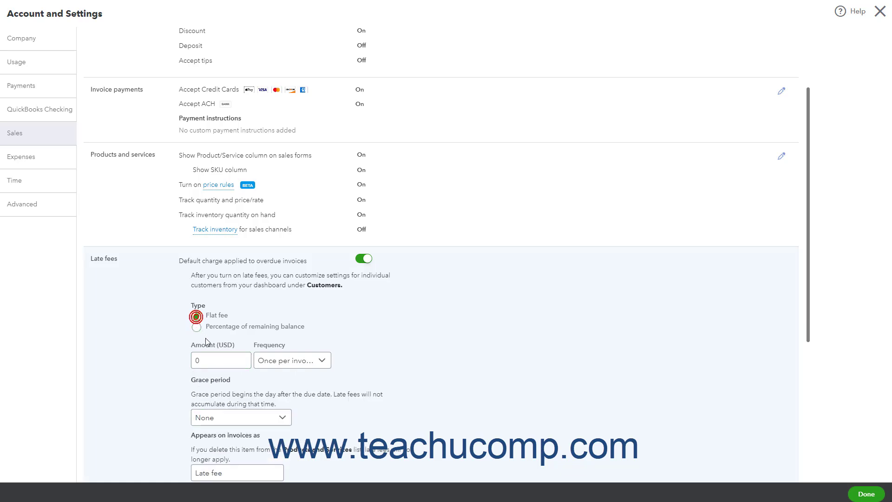
# Set the flat late fee amount to 5 USD with a frequency of Once per invoice
pyautogui.click(211, 360)
pyautogui.write('5')
pyautogui.click(296, 362)
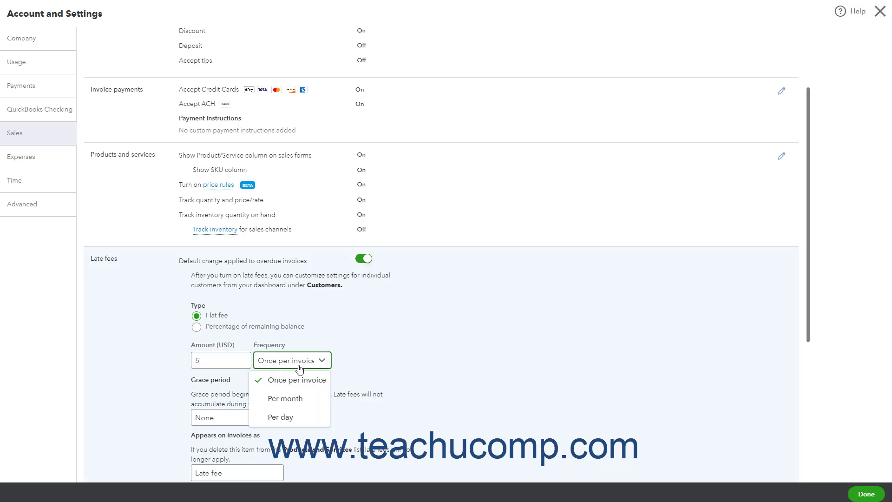
pyautogui.click(296, 379)
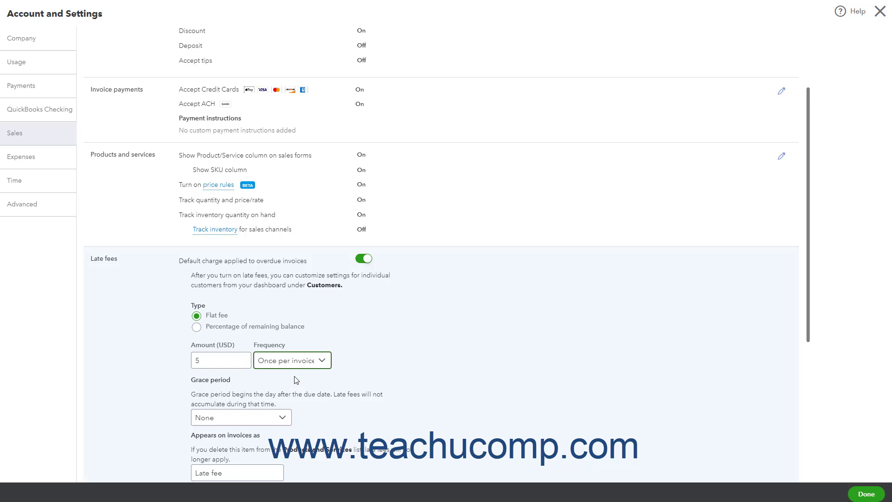
pyautogui.click(326, 363)
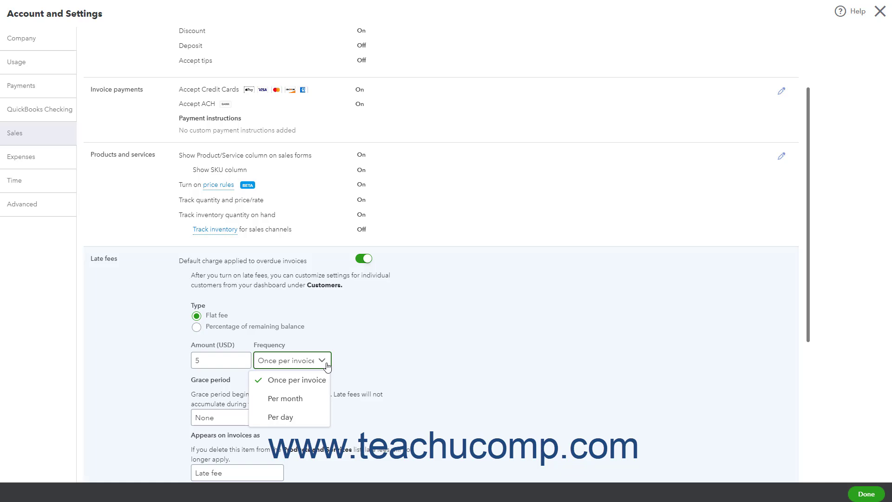
pyautogui.click(327, 366)
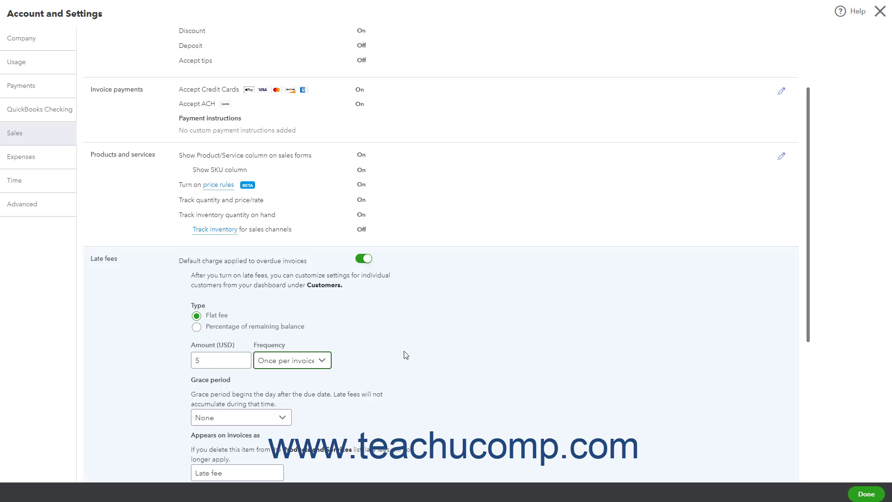
# Keep the grace period at None and the invoice wording as Late fee, and save the late fees settings
pyautogui.click(283, 419)
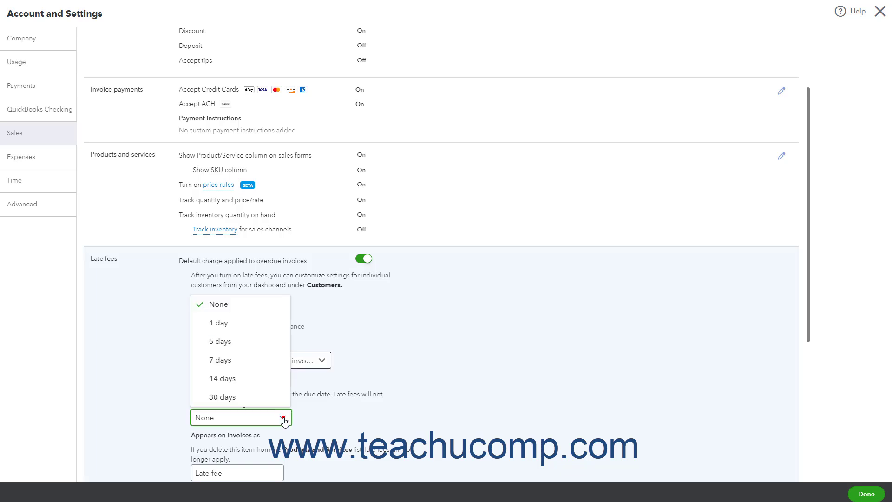
pyautogui.click(284, 421)
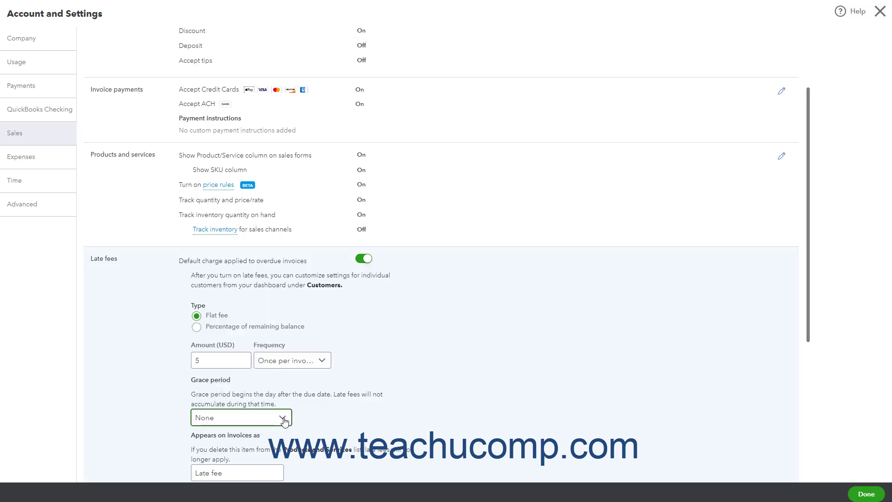
pyautogui.scroll(-1, 285, 421)
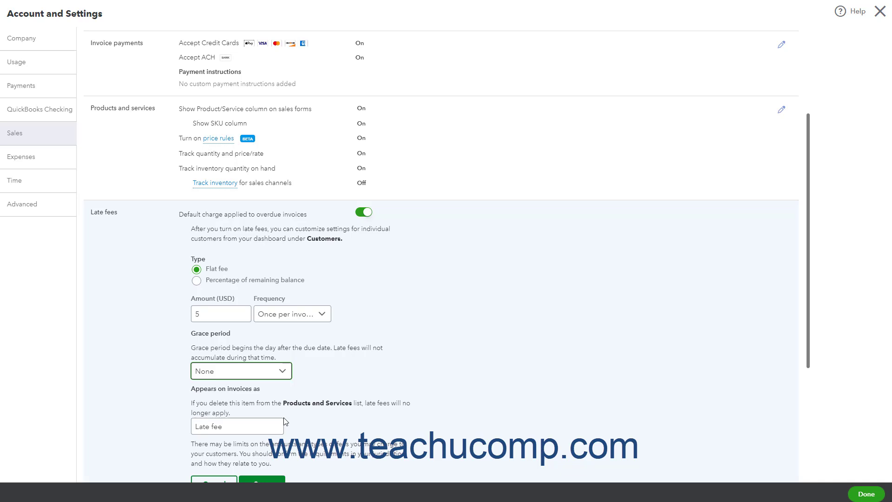
pyautogui.click(244, 426)
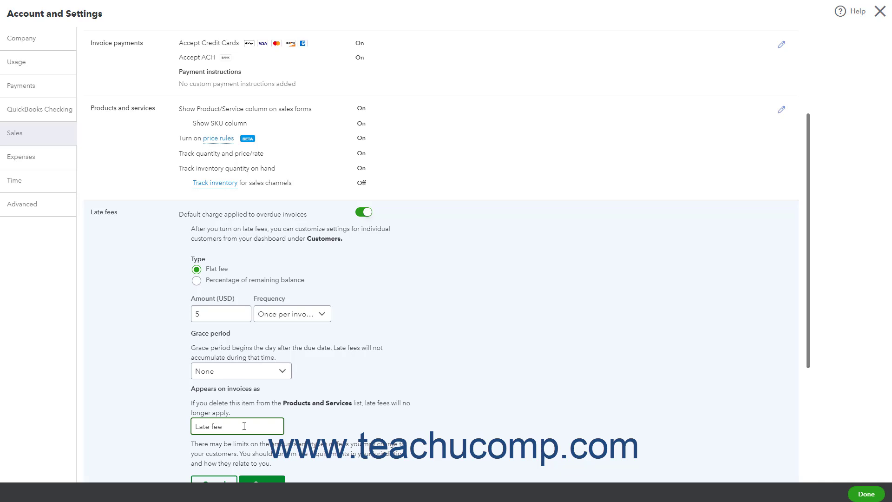
pyautogui.scroll(-1, 244, 427)
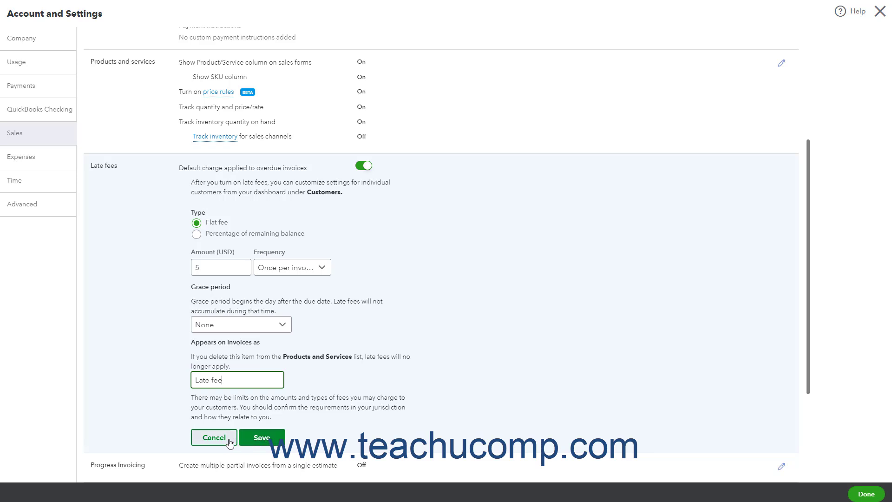
pyautogui.click(263, 440)
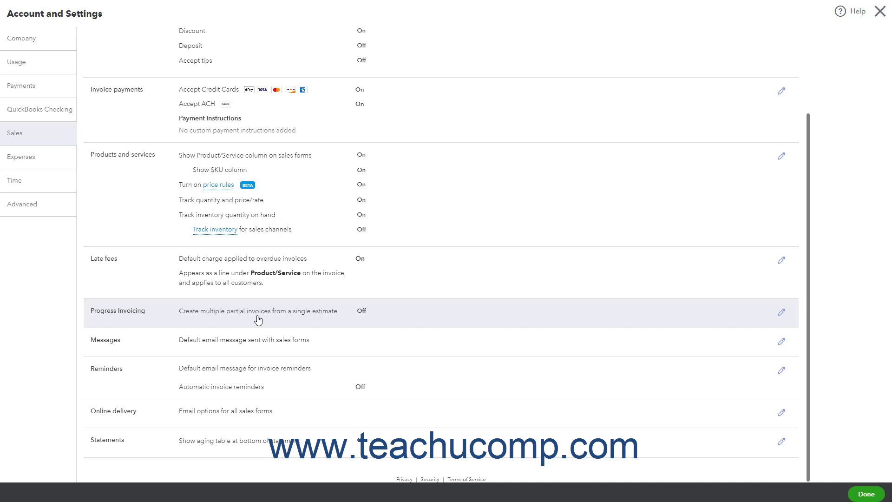
# Try to turn on progress invoicing, decline the invoice template update, and cancel the section's changes
pyautogui.click(258, 320)
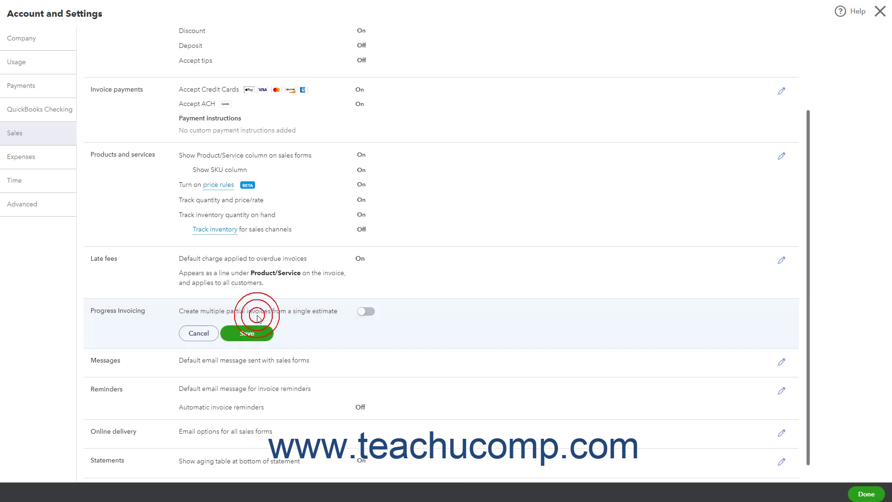
pyautogui.click(367, 313)
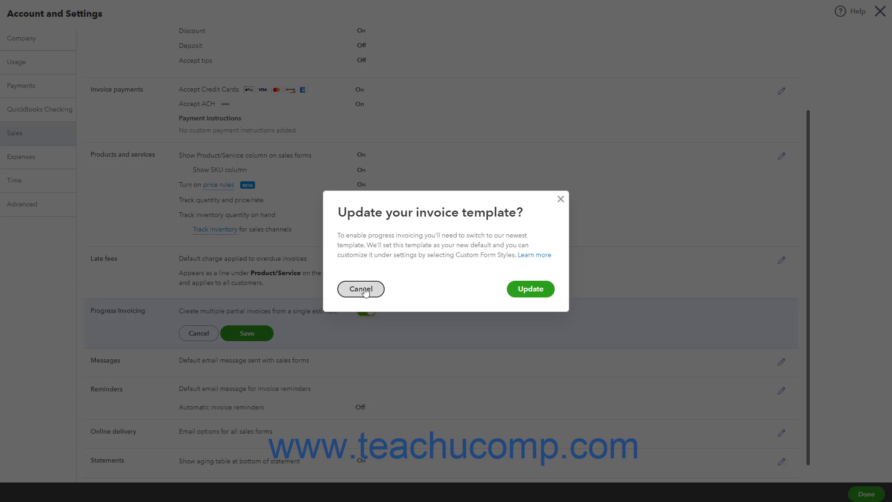
pyautogui.click(366, 290)
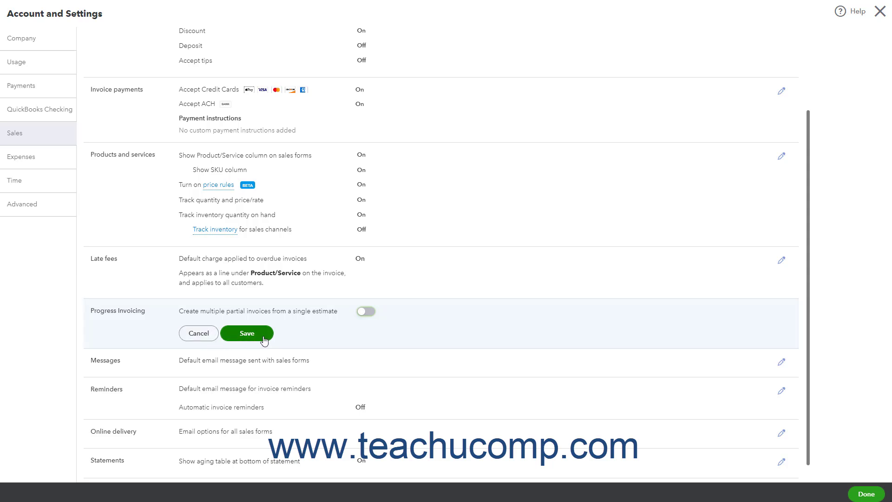
pyautogui.click(210, 339)
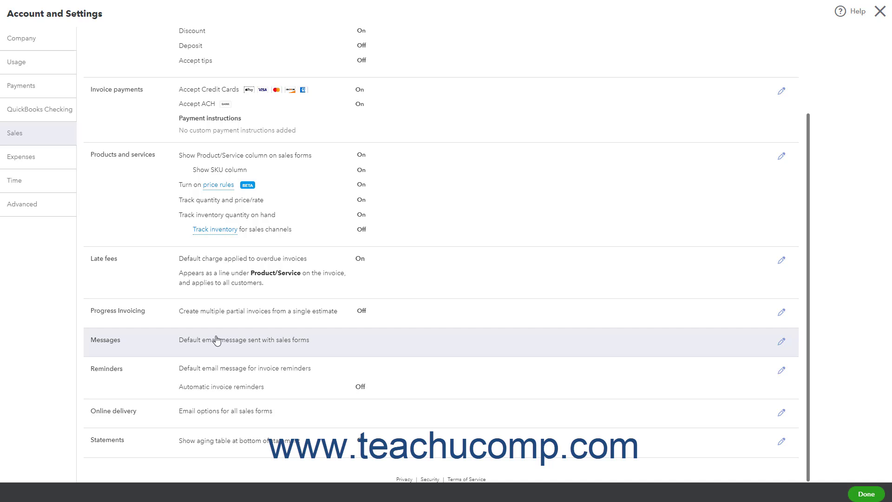
# Open the default sales form email message for editing and review the greeting's salutation and name options, keeping Dear and [Full Name]
pyautogui.click(216, 339)
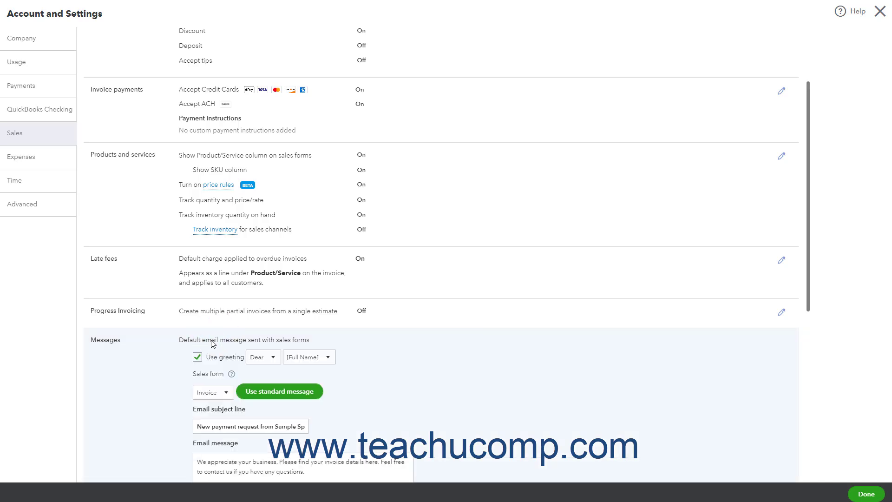
pyautogui.scroll(-3, 211, 343)
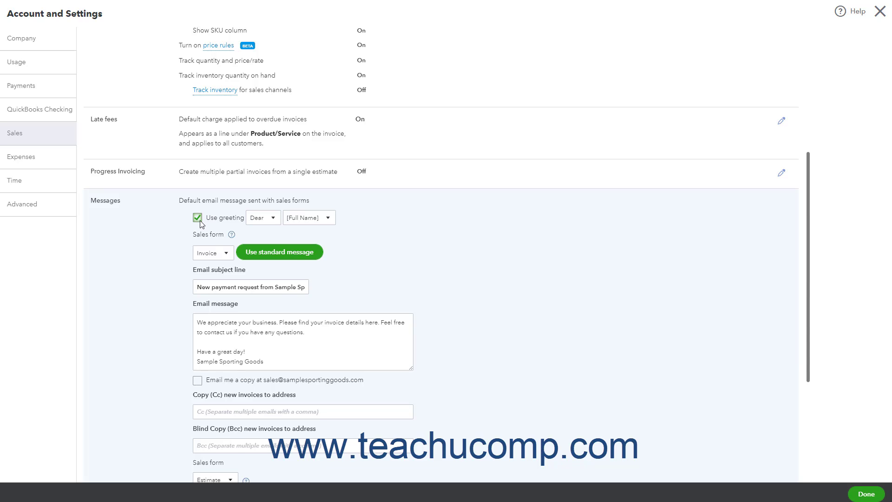
pyautogui.click(273, 219)
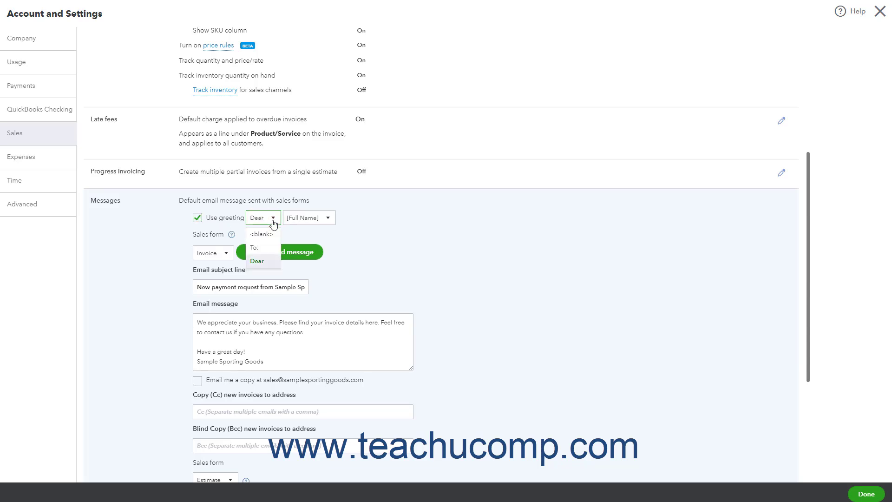
pyautogui.click(273, 220)
pyautogui.click(327, 218)
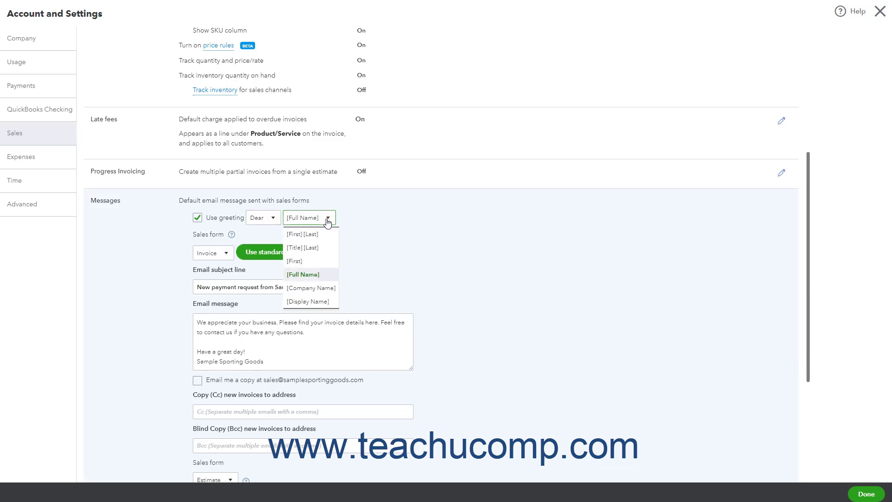
pyautogui.click(326, 218)
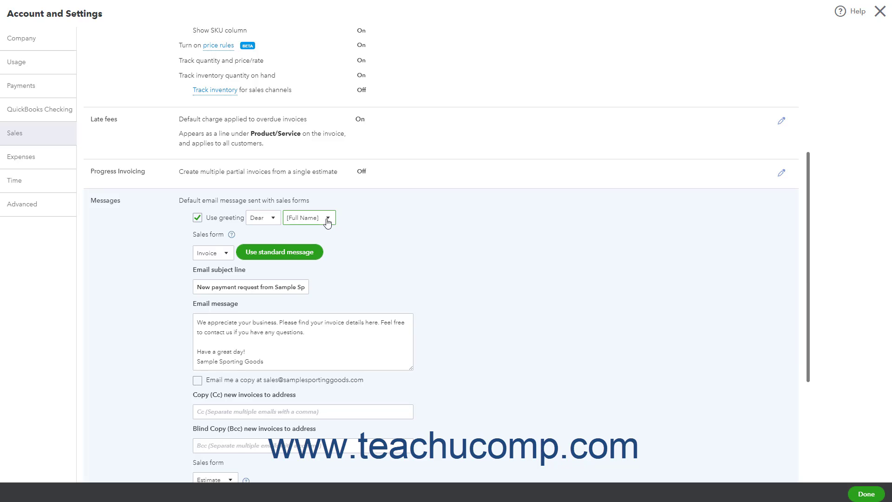
# Apply the standard email message to the Invoice sales form
pyautogui.click(226, 258)
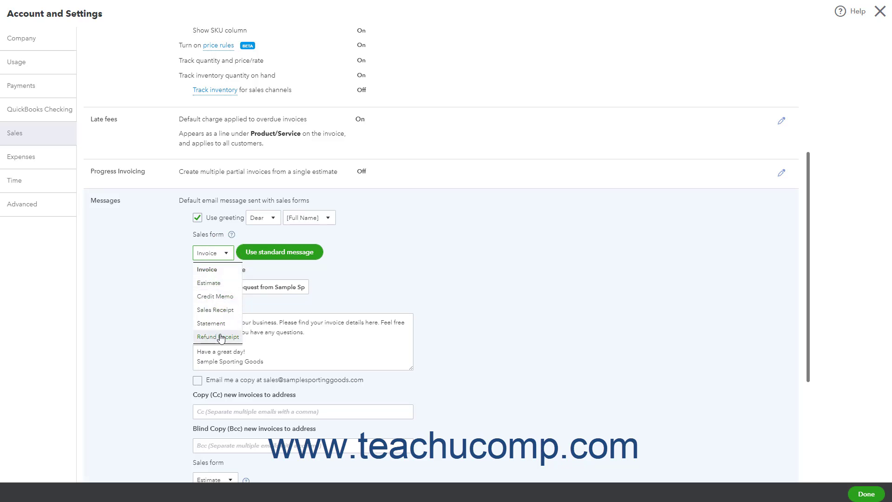
pyautogui.click(224, 271)
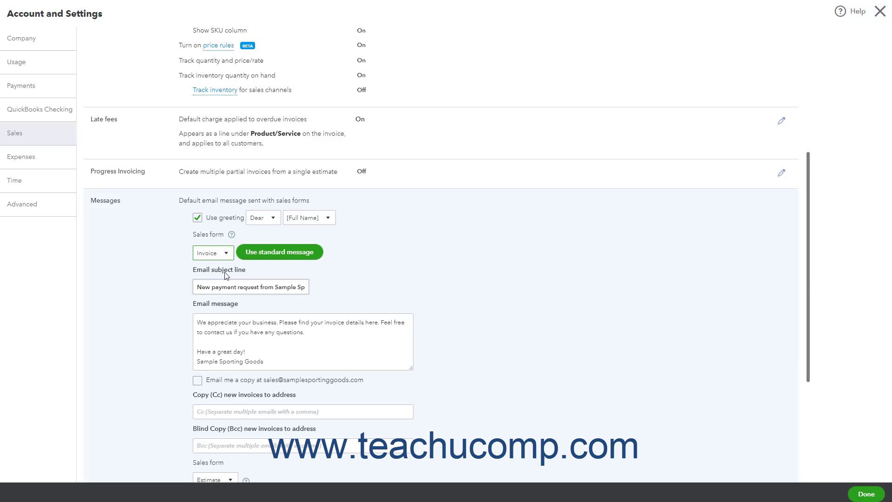
pyautogui.click(259, 255)
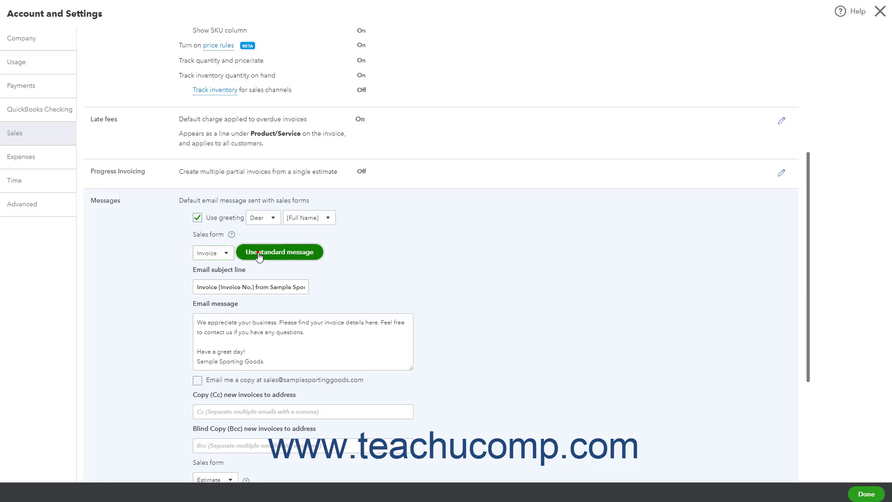
# Review the subject line and message text of the default invoice email without editing them
pyautogui.tripleClick(223, 283)
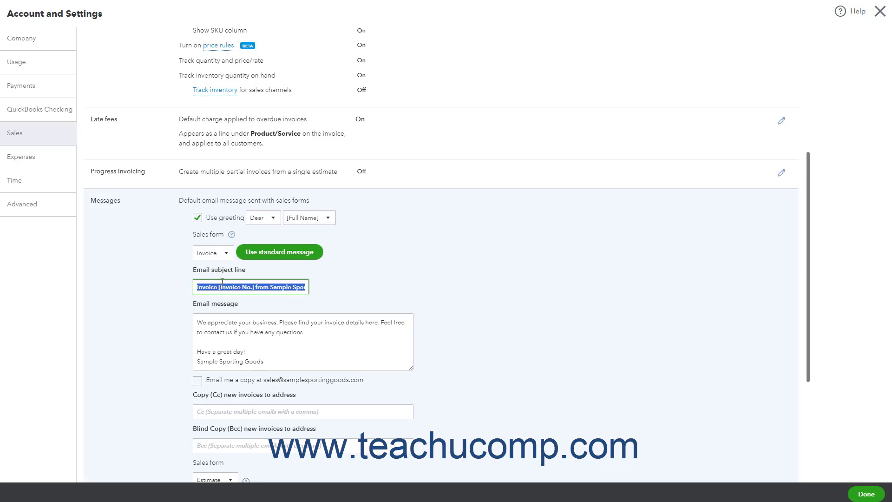
pyautogui.click(221, 322)
pyautogui.hotkey('ctrl', 'a')
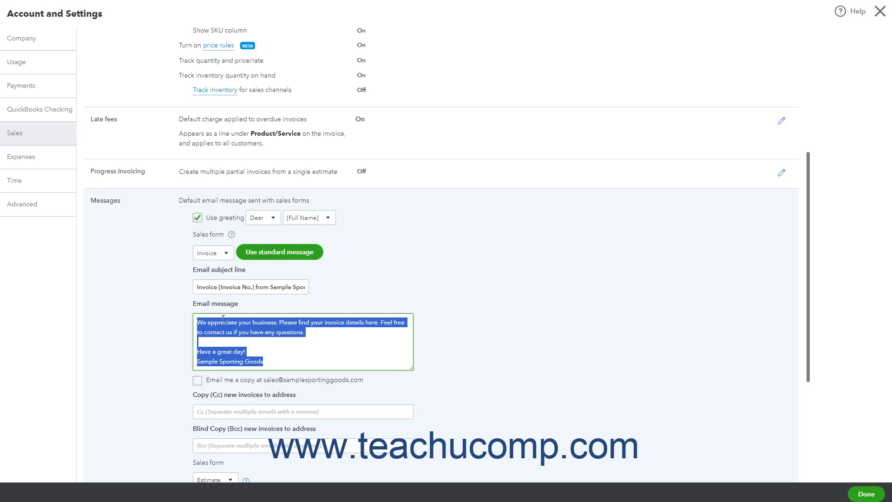
pyautogui.tripleClick(231, 284)
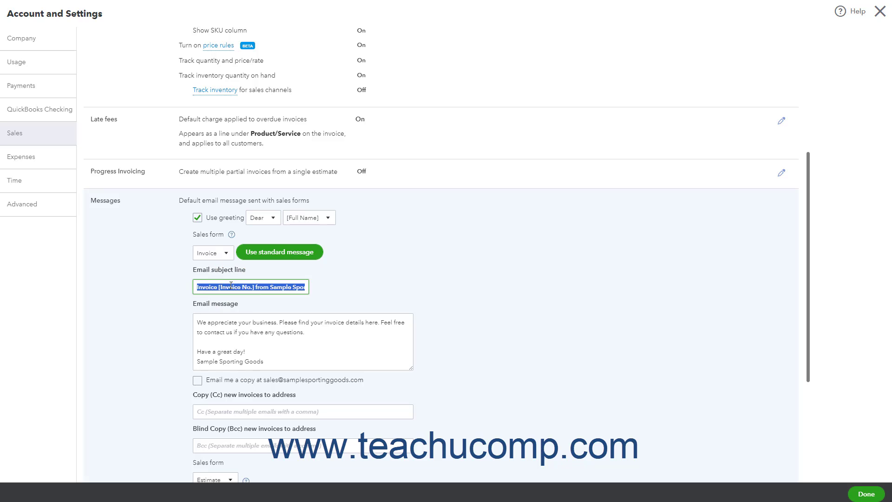
pyautogui.click(232, 341)
pyautogui.hotkey('ctrl', 'a')
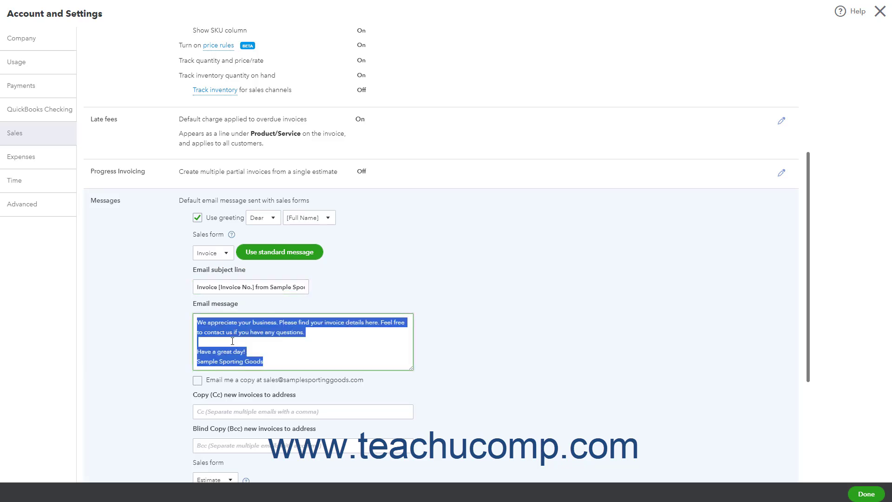
# Review the option to email yourself a copy, the Cc and Bcc fields, and the second sales form choice, keeping Estimate
pyautogui.scroll(-3, 233, 341)
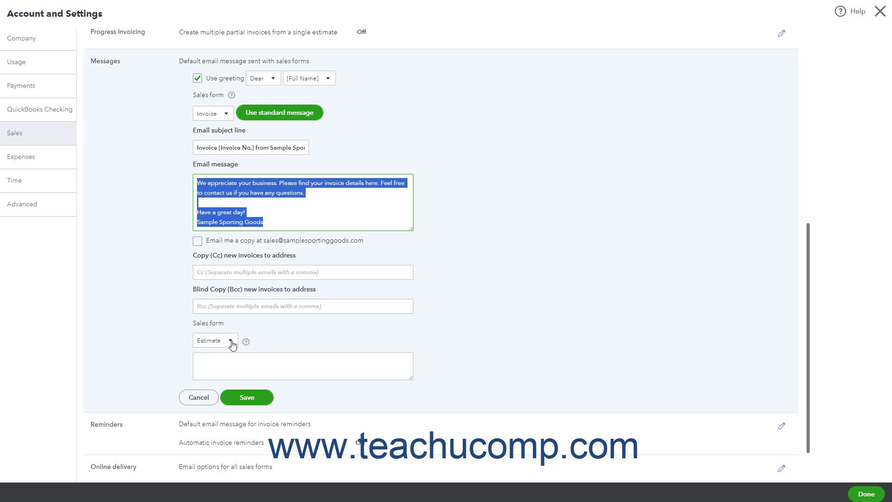
pyautogui.click(198, 242)
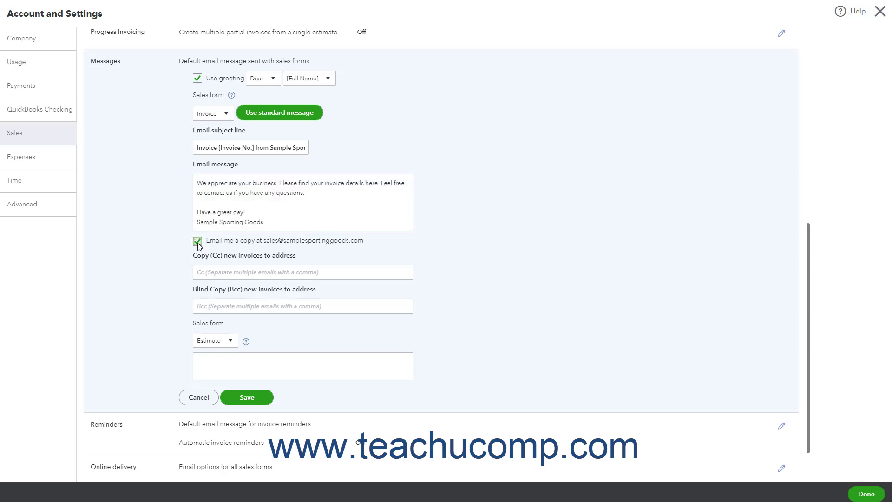
pyautogui.click(198, 242)
pyautogui.click(204, 272)
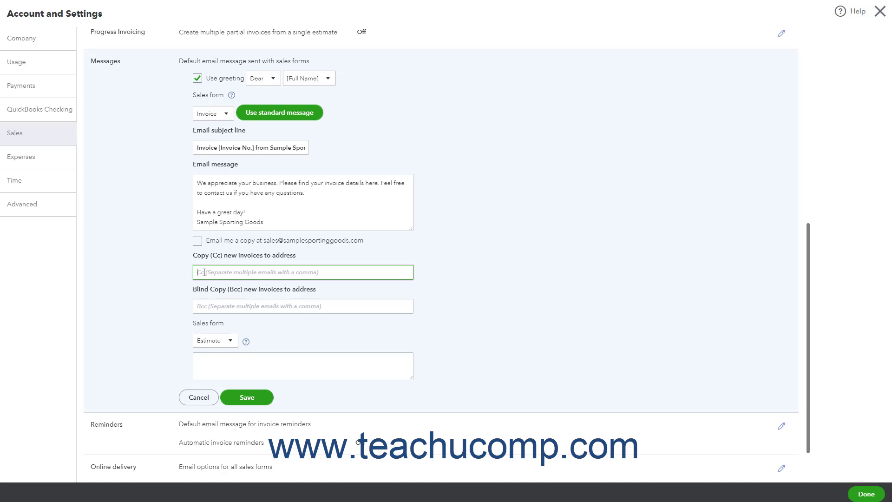
pyautogui.click(207, 309)
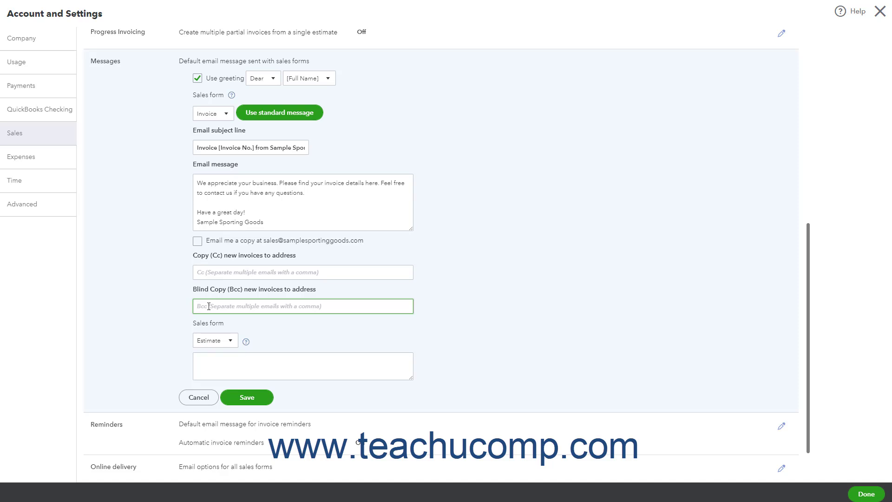
pyautogui.click(232, 341)
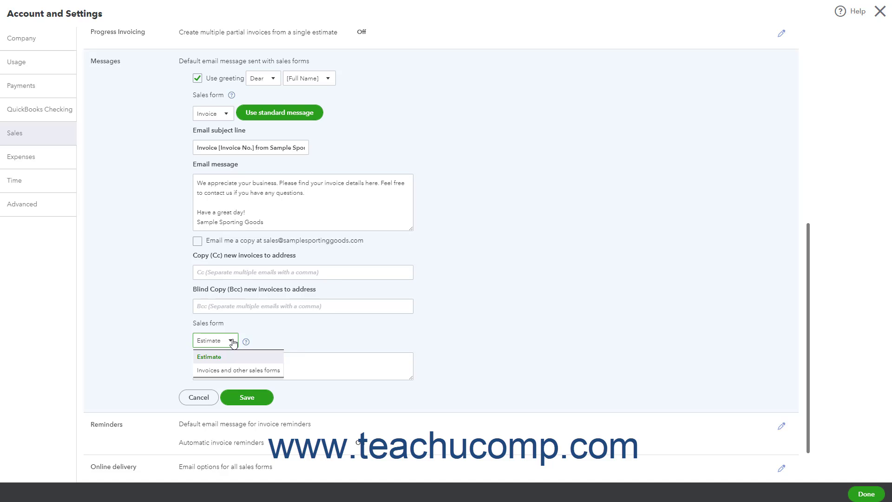
pyautogui.click(233, 342)
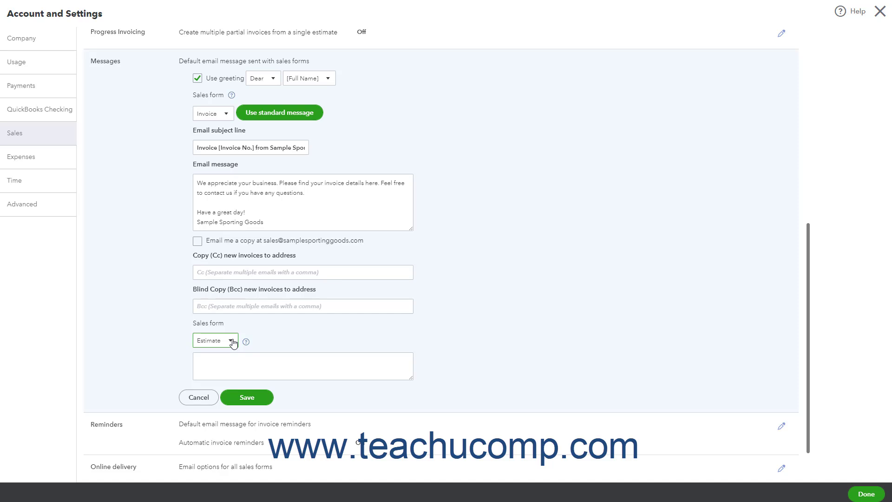
# Check the message text for the Estimate sales form and close the Messages settings without saving
pyautogui.click(228, 364)
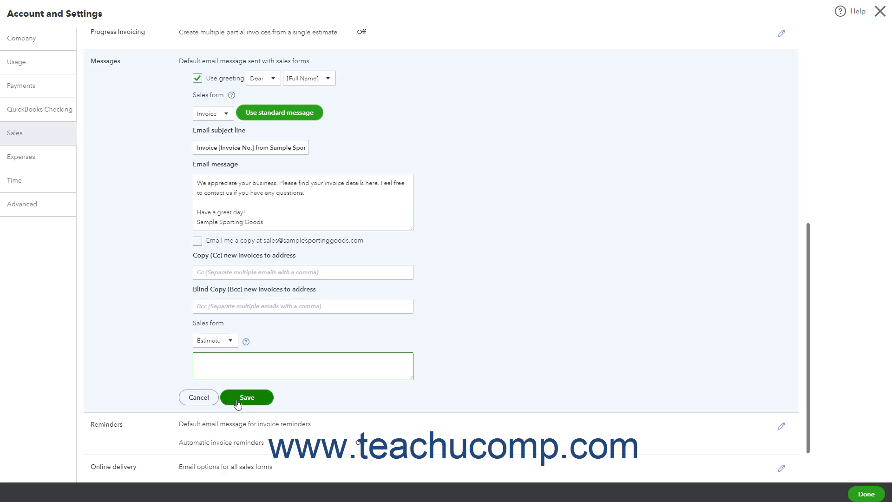
pyautogui.click(198, 398)
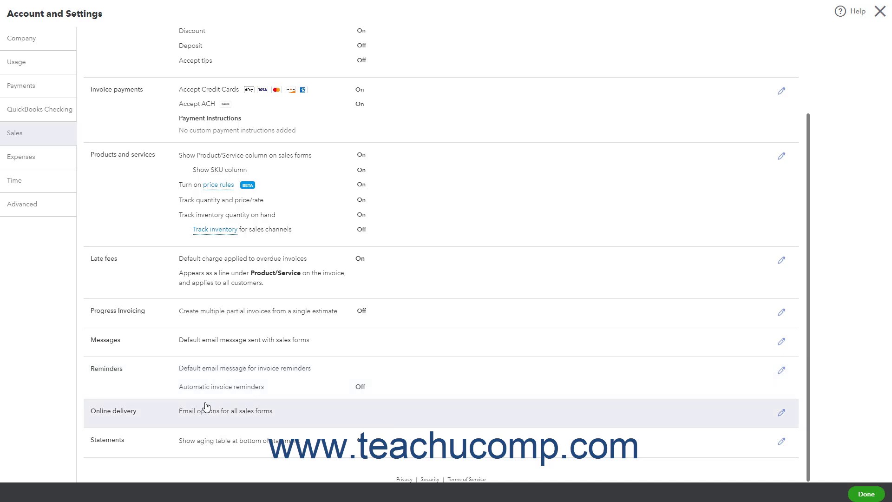
# Open the Reminders settings for editing and expand the default email message for invoice reminders
pyautogui.click(210, 393)
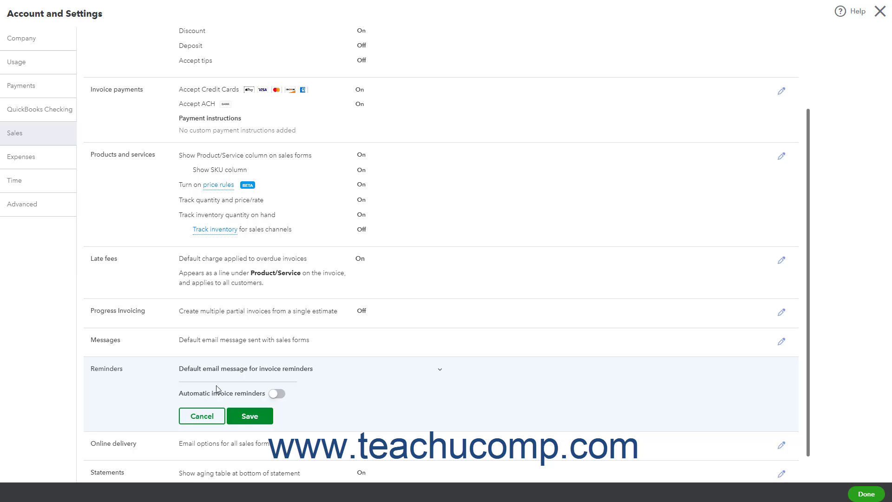
pyautogui.click(440, 373)
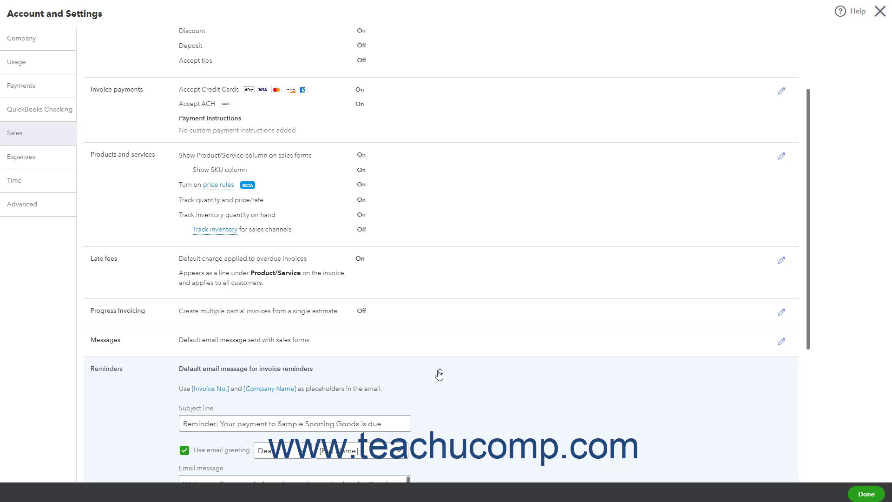
pyautogui.click(438, 373)
pyautogui.click(437, 372)
pyautogui.scroll(-5, 436, 375)
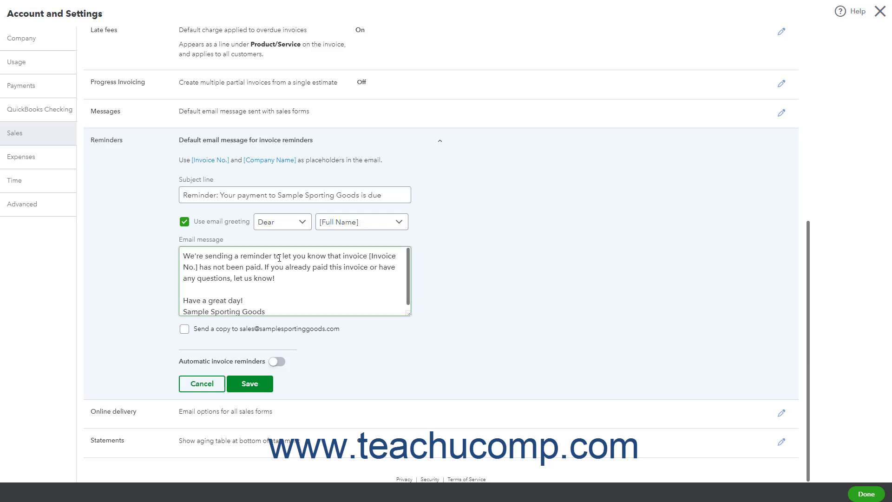
# Review the reminder email's subject line, greeting, message text and copy option, keeping Dear and [Full Name] and leaving the copy option off
pyautogui.click(221, 195)
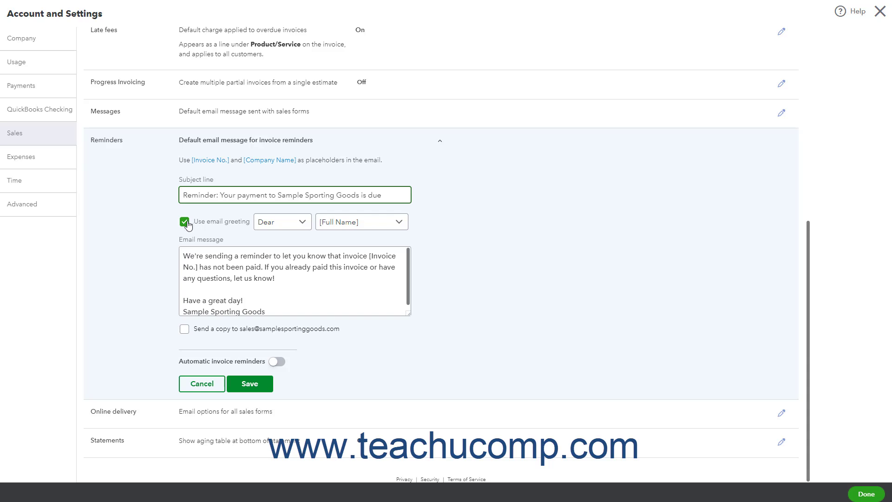
pyautogui.click(301, 223)
pyautogui.click(393, 225)
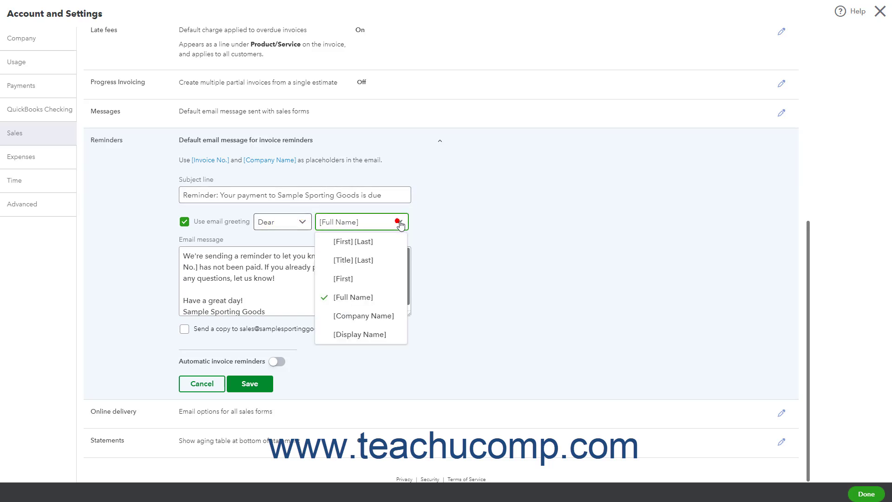
pyautogui.click(431, 230)
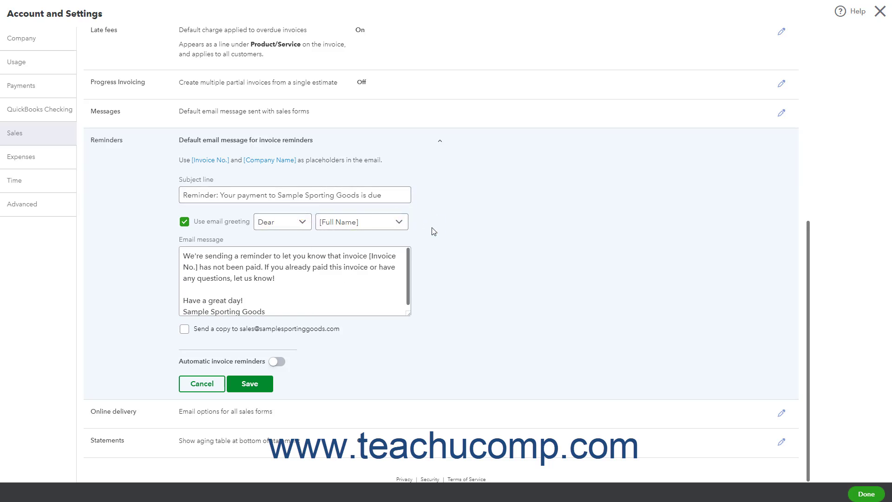
pyautogui.click(302, 269)
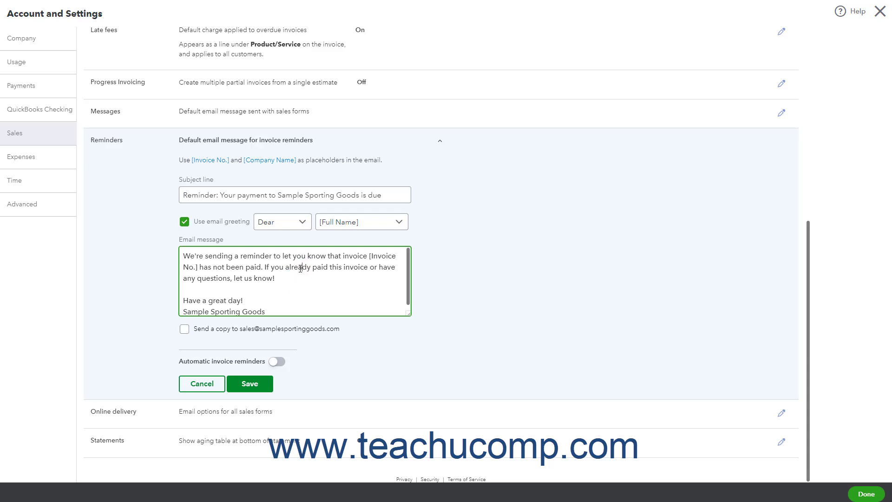
pyautogui.click(186, 335)
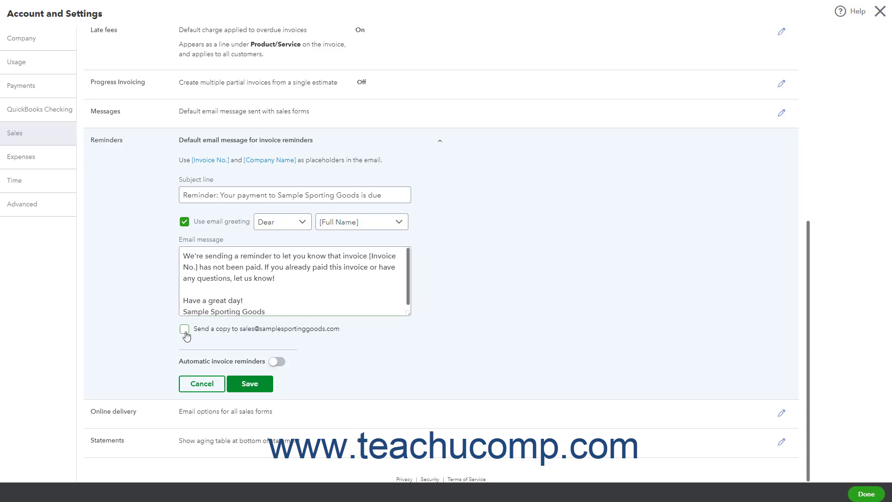
pyautogui.click(186, 335)
pyautogui.click(186, 335)
# Turn on automatic invoice reminders, expand Reminder 1 and enable it
pyautogui.click(278, 362)
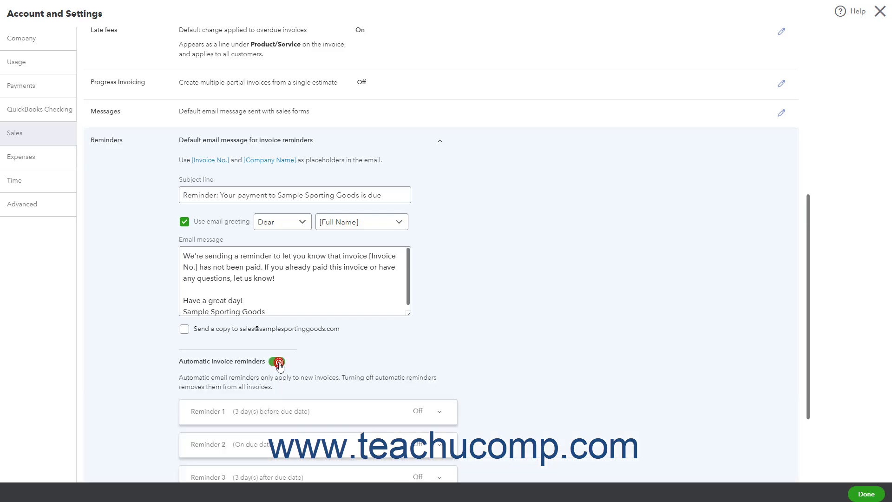
pyautogui.scroll(-3, 278, 363)
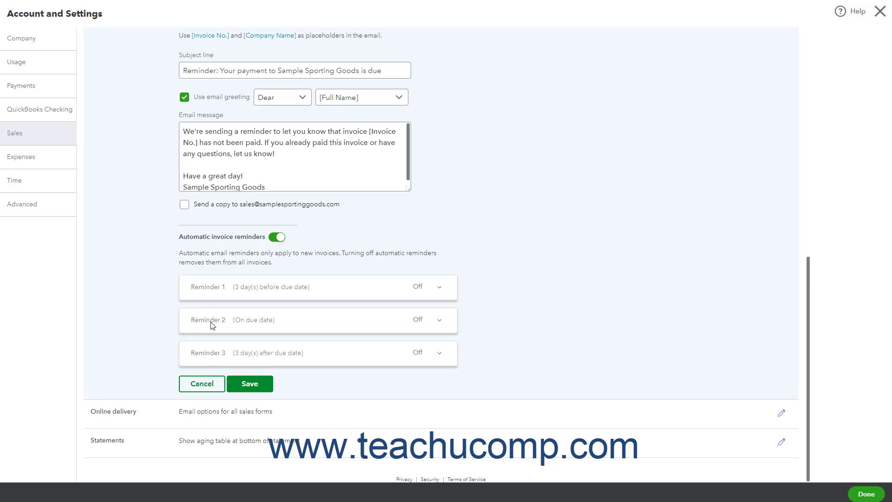
pyautogui.click(440, 287)
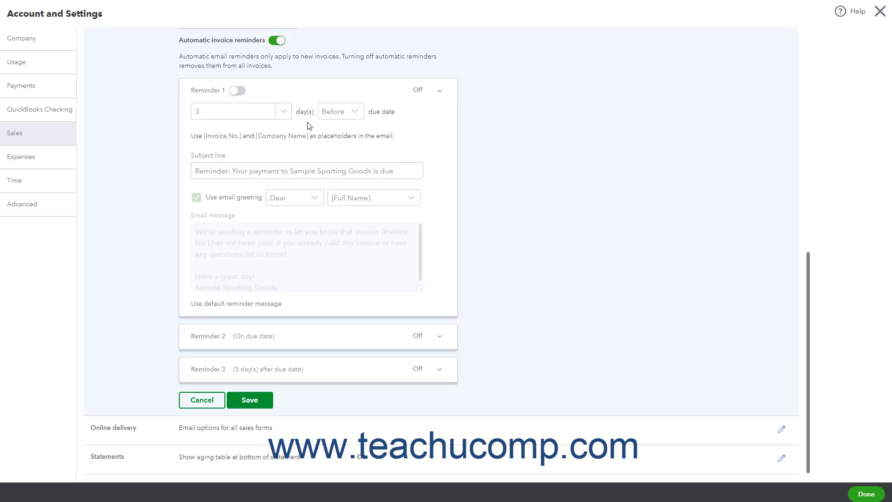
pyautogui.click(239, 95)
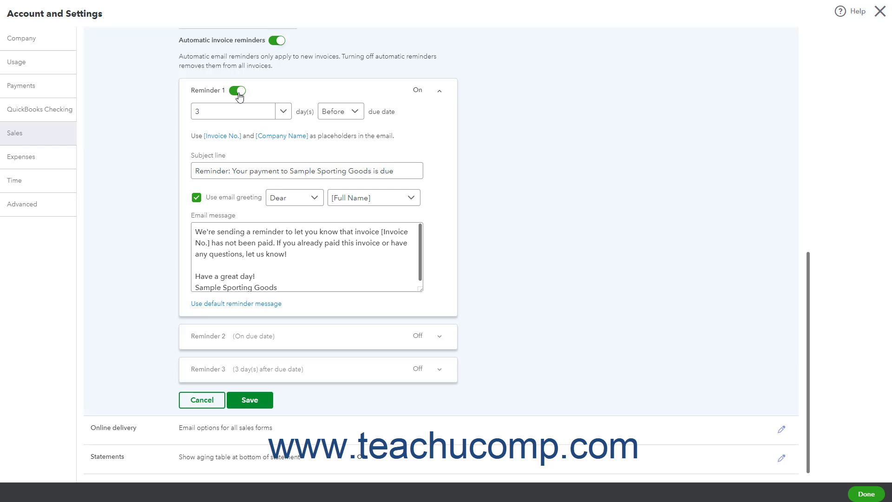
# Review Reminder 1's timing options, keeping 3 days Before the due date, and apply the default reminder message
pyautogui.click(283, 112)
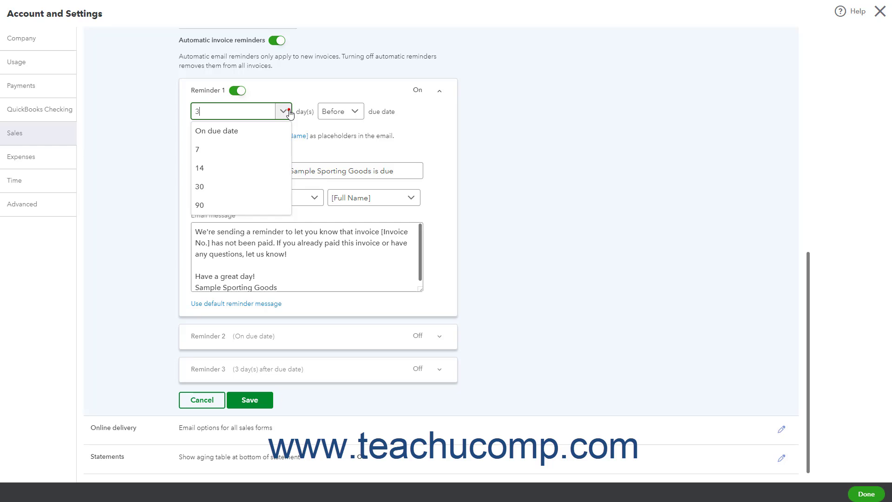
pyautogui.click(289, 112)
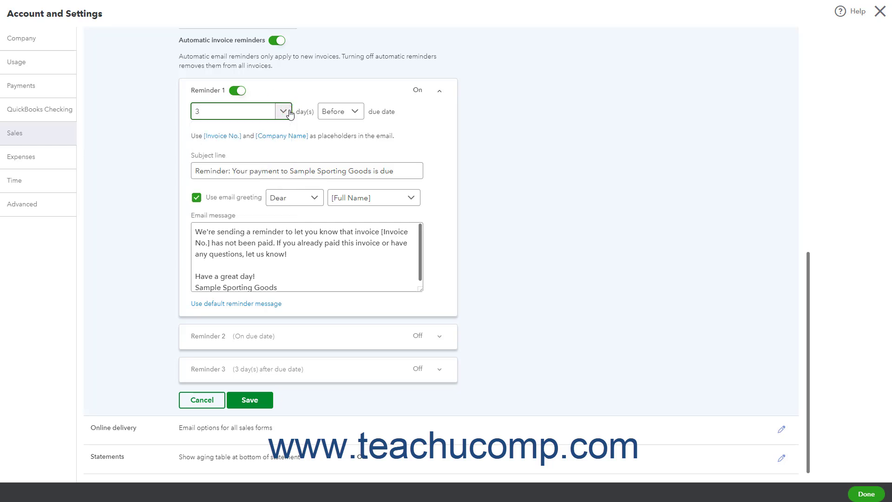
pyautogui.click(351, 111)
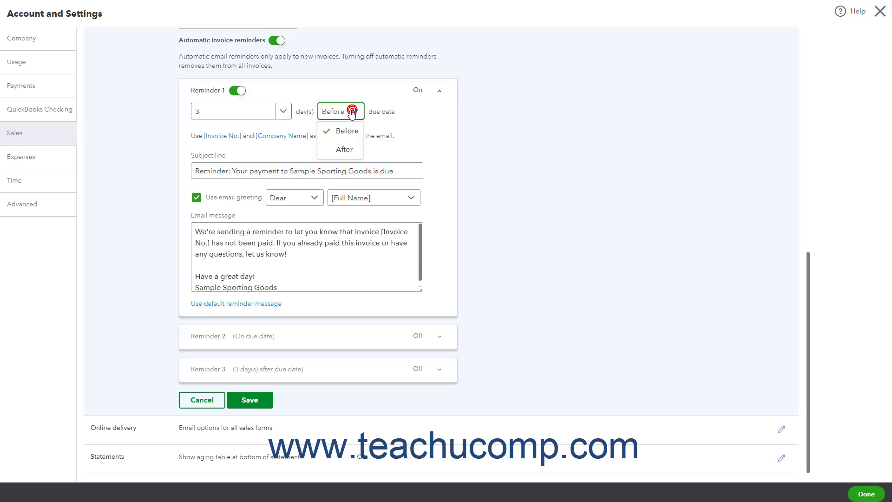
pyautogui.click(352, 112)
pyautogui.click(263, 289)
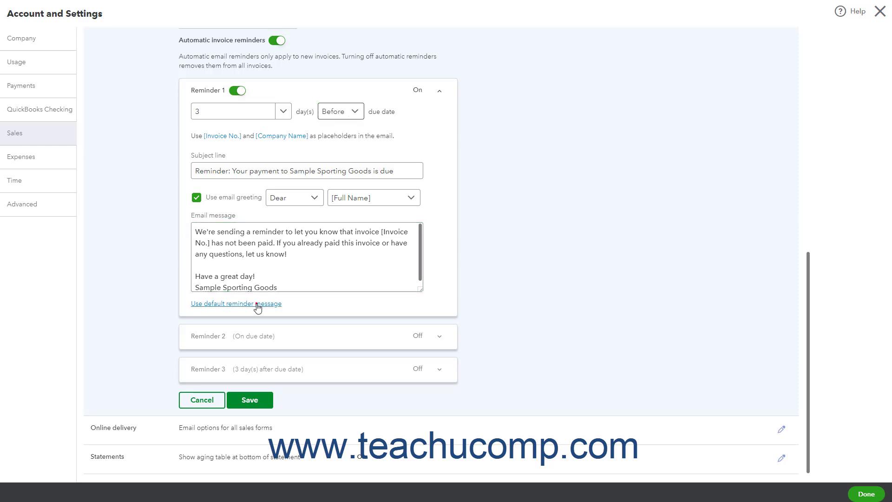
pyautogui.click(257, 305)
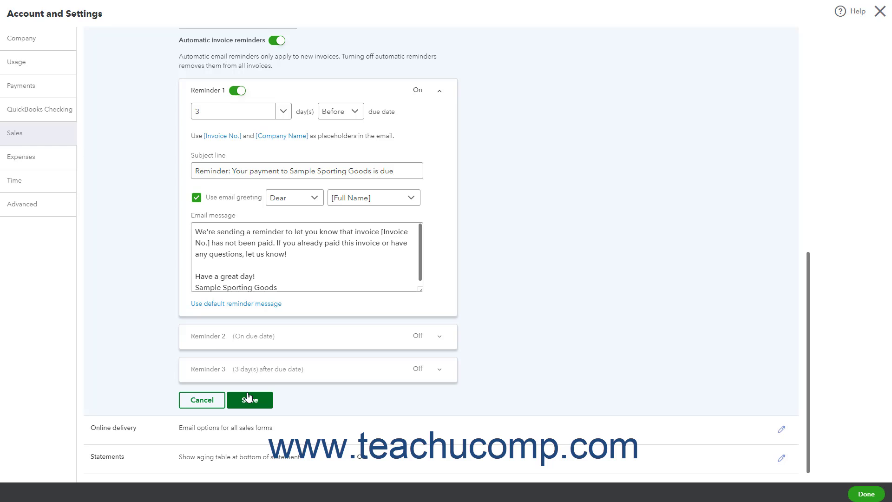
# Turn off Reminder 1 and automatic invoice reminders, and save the Reminders settings
pyautogui.click(237, 91)
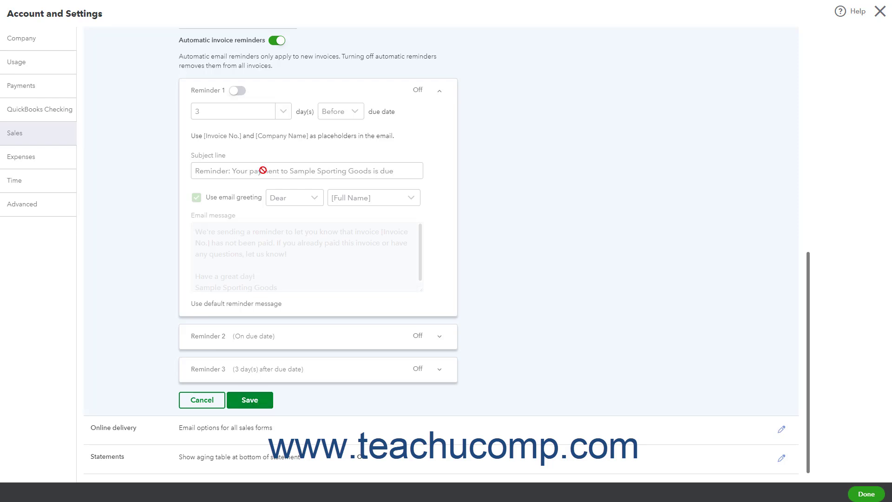
pyautogui.click(273, 41)
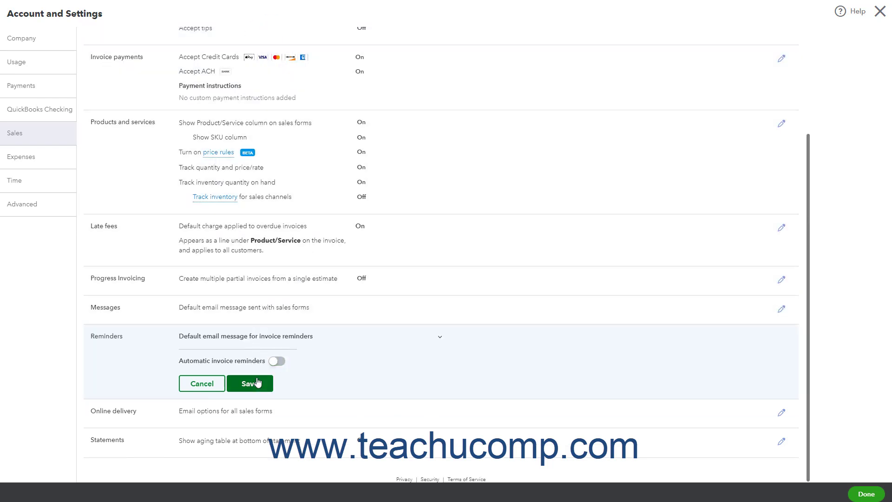
pyautogui.click(258, 384)
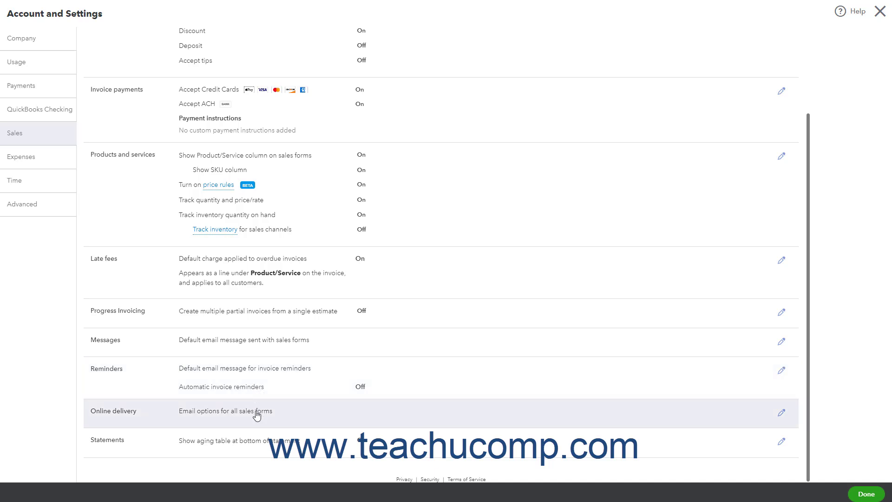
# Open the Online delivery settings, keep full details in emails and attach PDFs to invoices only
pyautogui.click(257, 415)
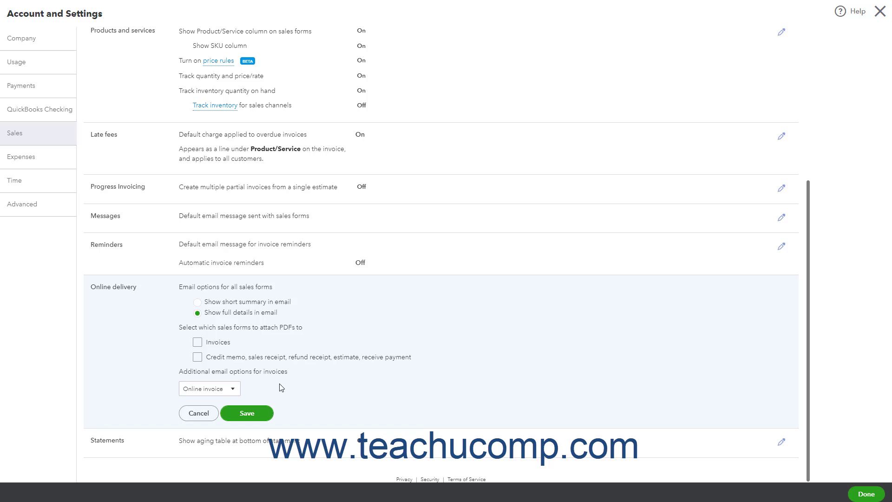
pyautogui.click(232, 303)
pyautogui.click(231, 314)
pyautogui.click(198, 342)
pyautogui.click(198, 357)
pyautogui.click(197, 358)
# Review the additional email options for invoices, keeping Online invoice, and discard the Online delivery changes
pyautogui.click(233, 390)
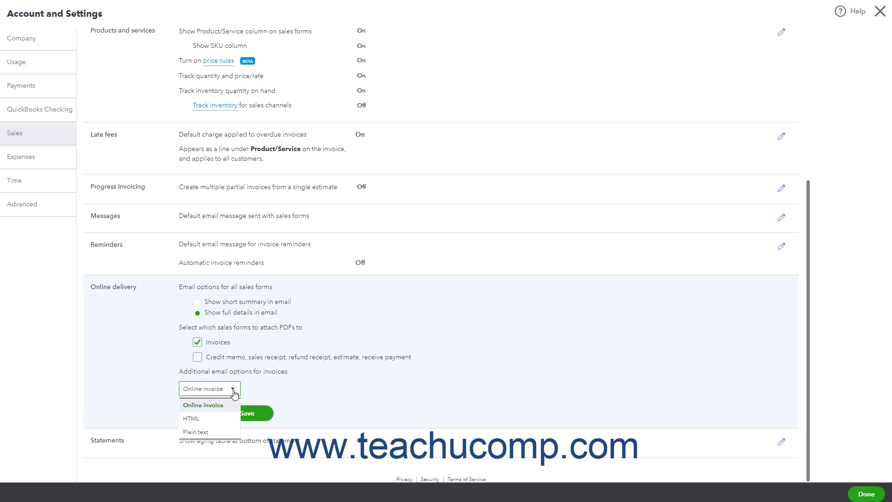
pyautogui.click(234, 393)
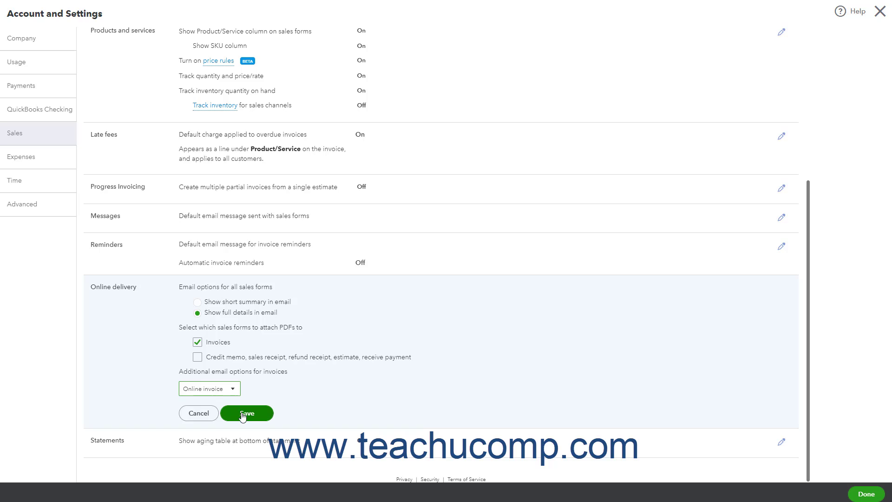
pyautogui.click(203, 414)
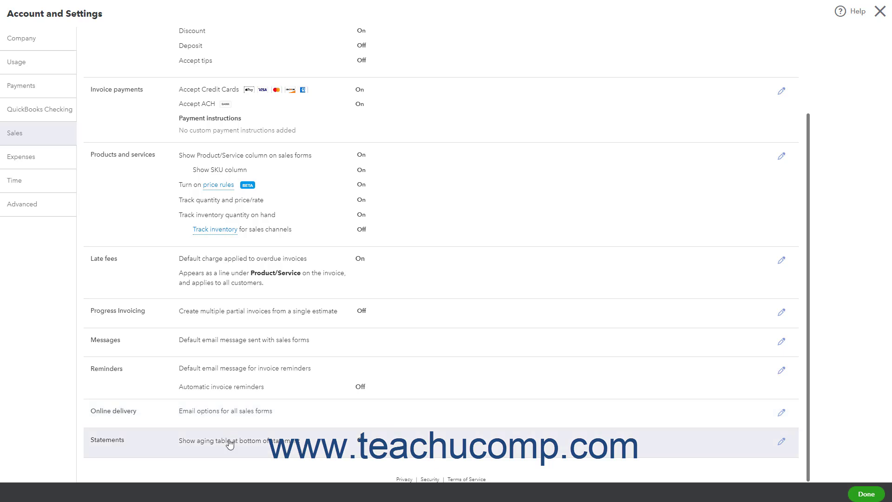
# Try setting statements to list each transaction including all detail lines, and cancel the Statements edit
pyautogui.click(230, 443)
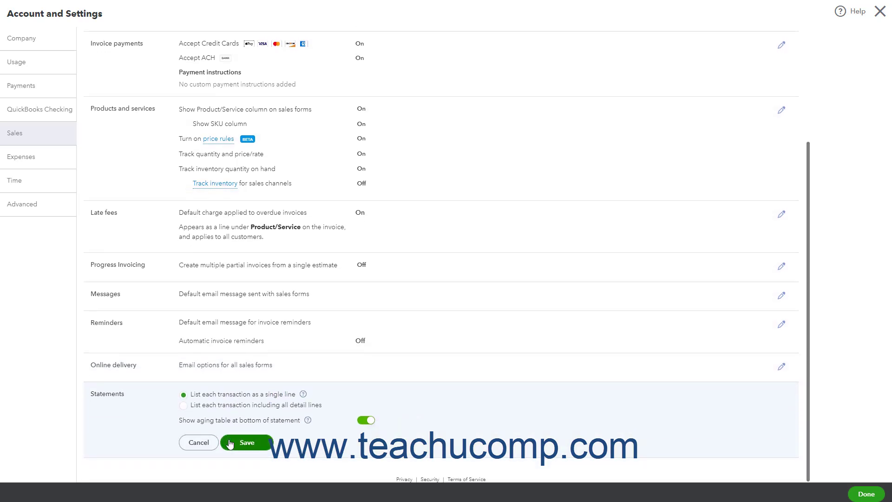
pyautogui.click(254, 406)
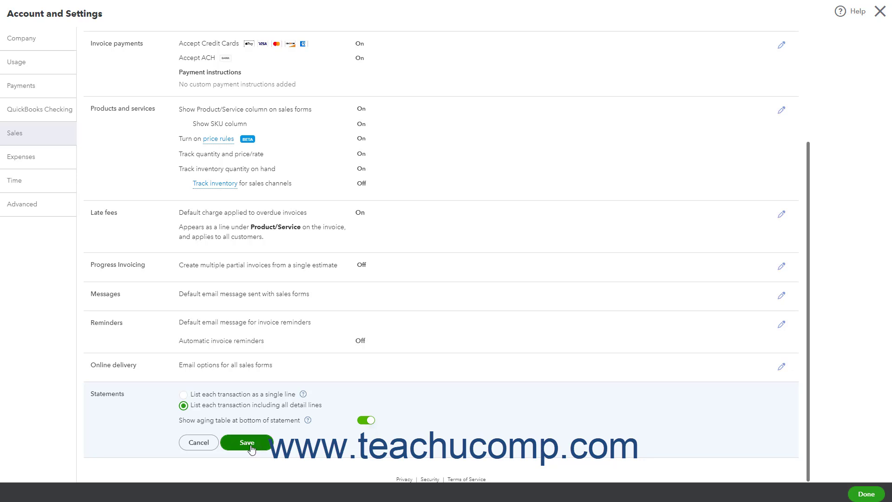
pyautogui.click(201, 446)
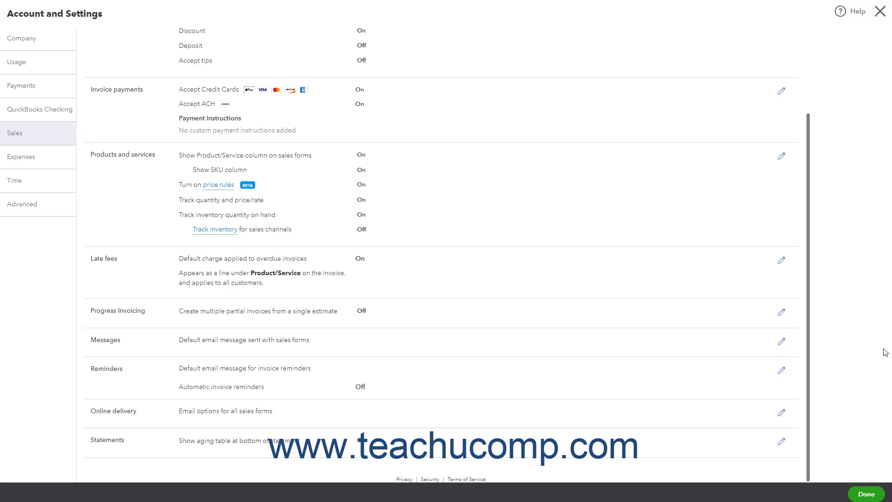
# Finish with the Sales settings and close Account and Settings
pyautogui.click(867, 492)
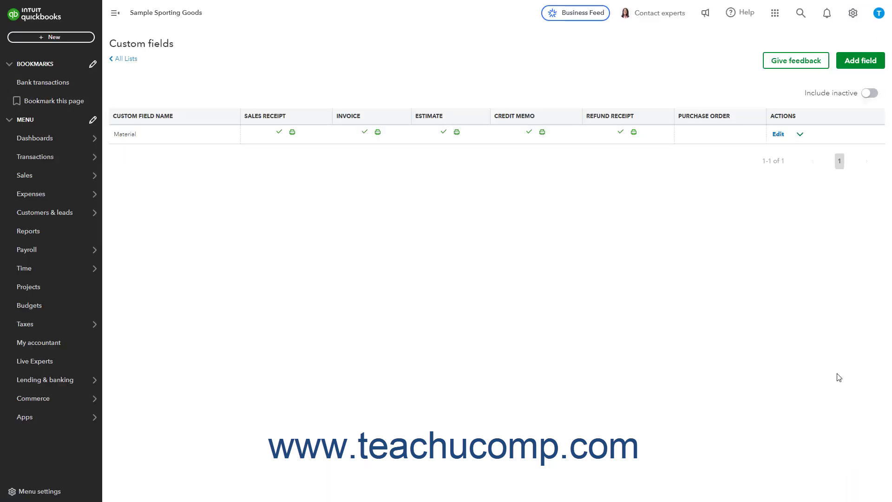